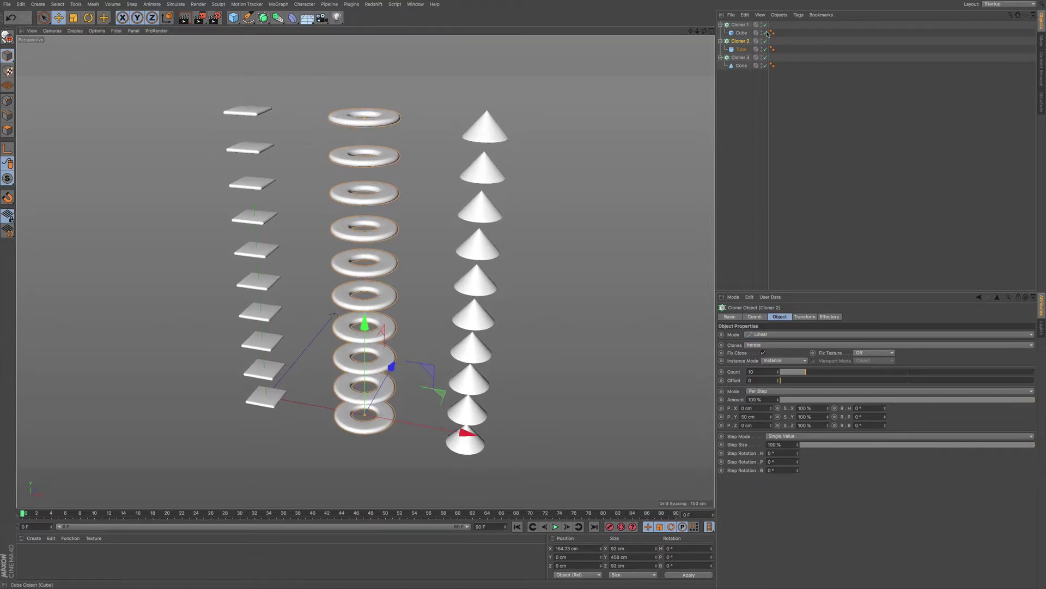
- Enable Fix Clone on Cloner 1, the plate cloner
click(743, 27)
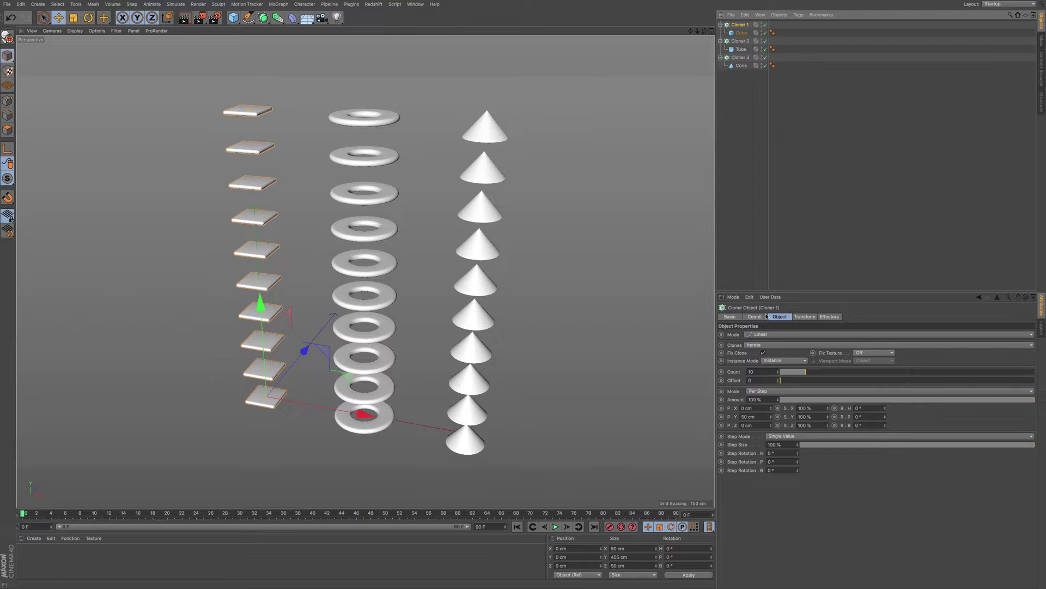
click(763, 352)
- Tint Cloner 1's plates olive green (H 71°, S 38%, V 50%) via its Transform Color
click(805, 316)
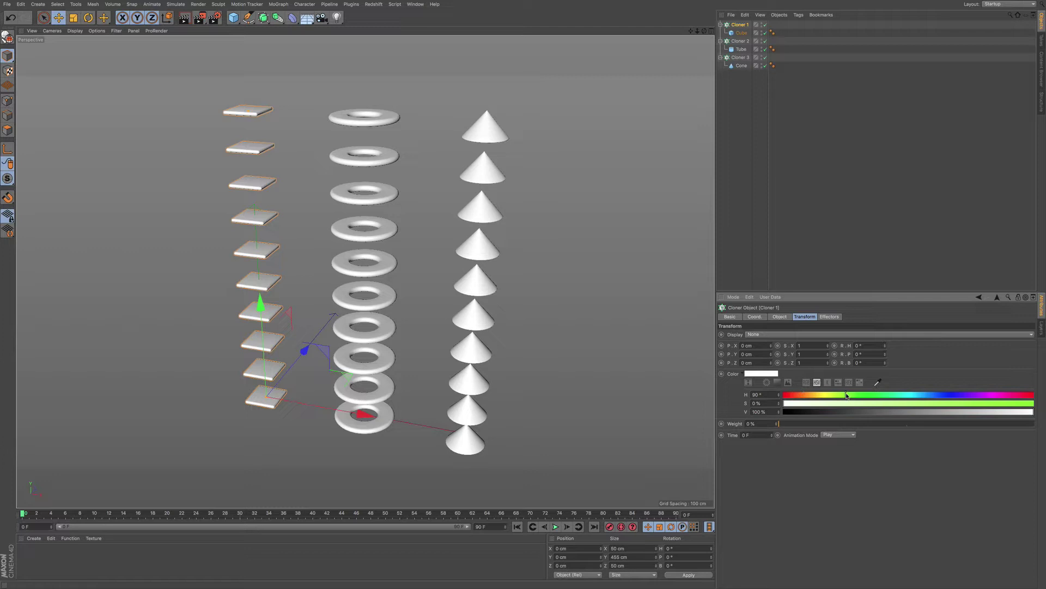
mouse_move(846, 395)
mouse_down()
mouse_move(833, 396)
mouse_move(908, 412)
mouse_up()
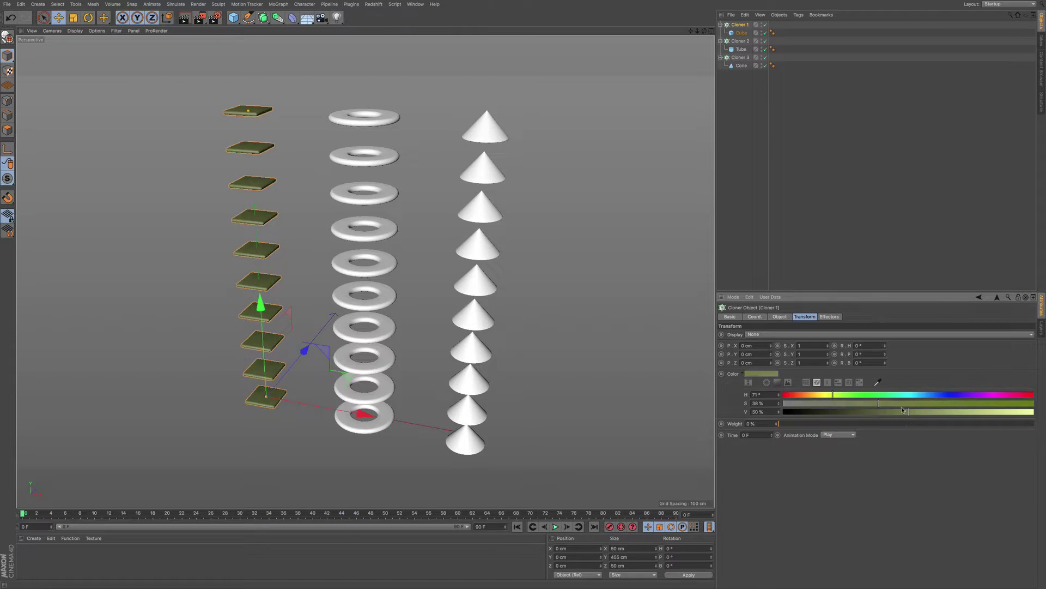
click(806, 383)
click(827, 384)
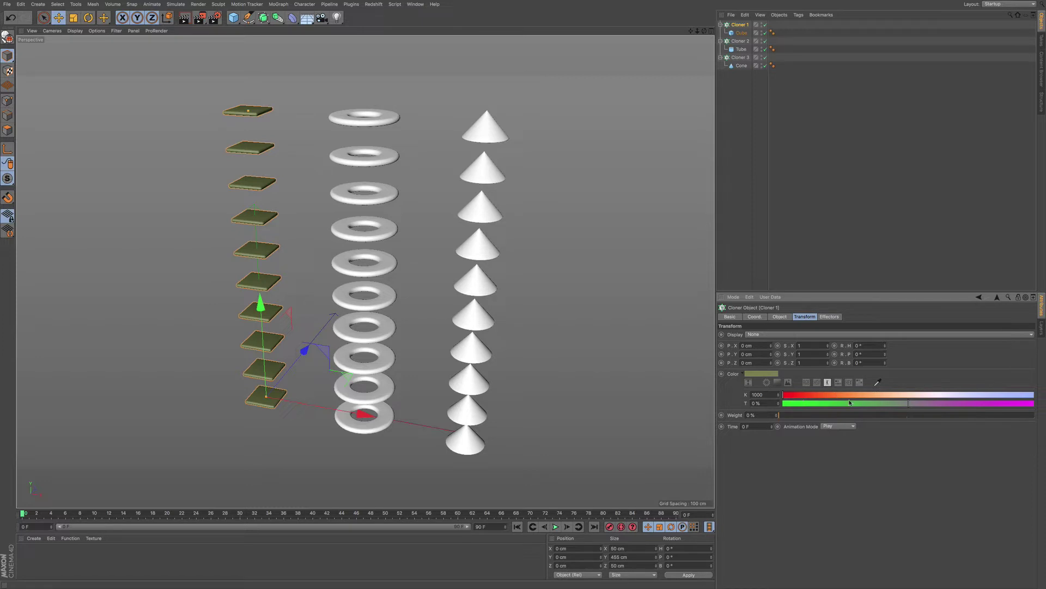
click(839, 384)
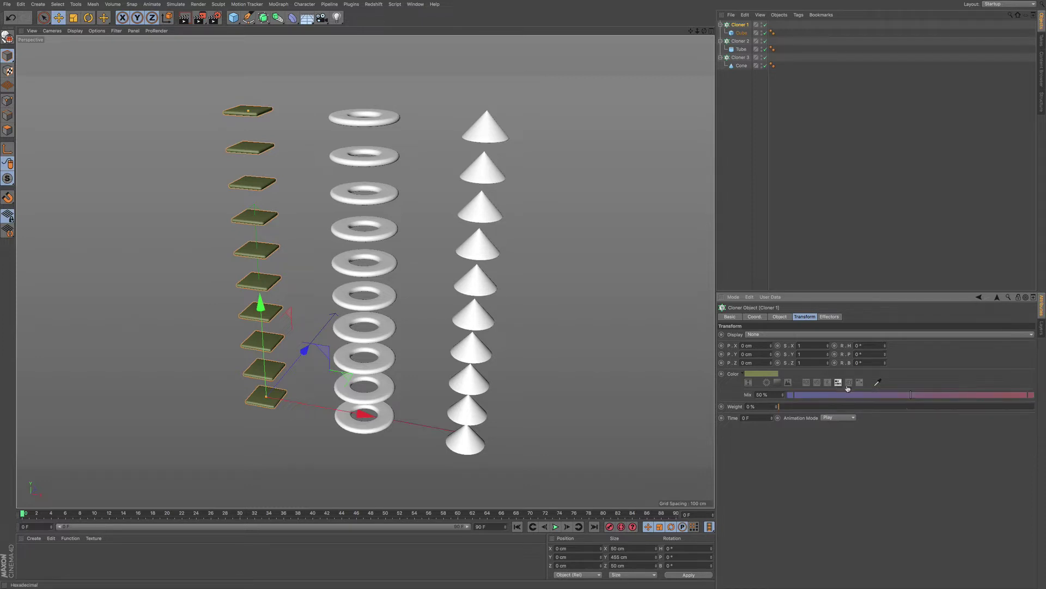
click(849, 383)
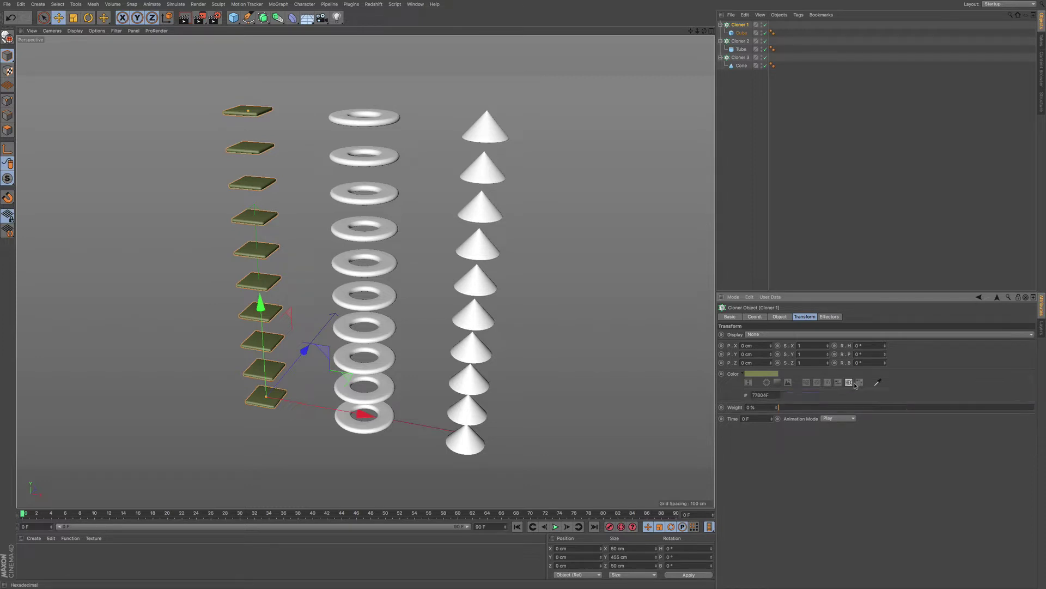
click(780, 384)
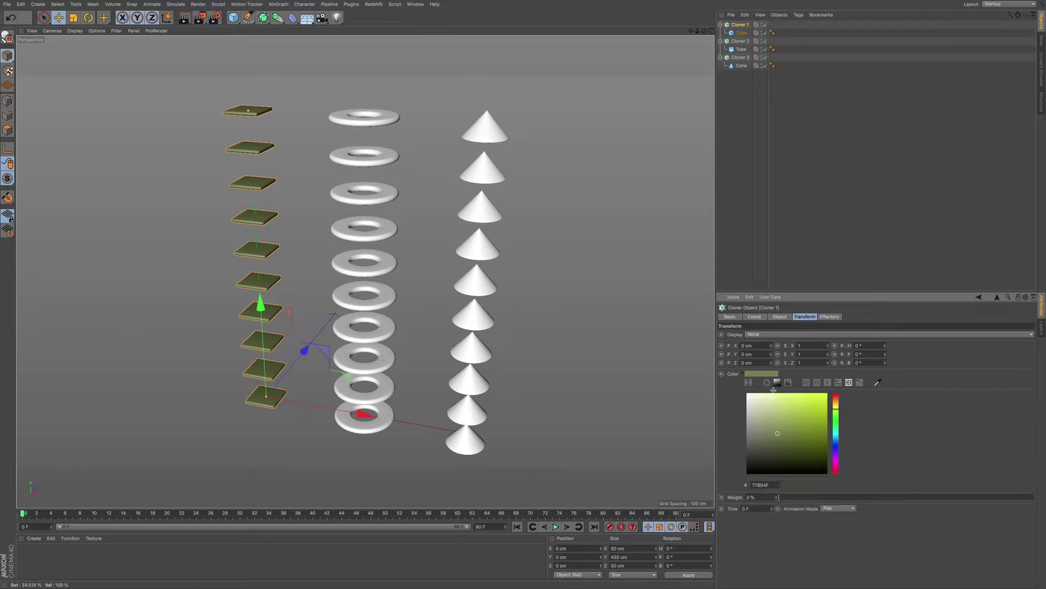
click(768, 383)
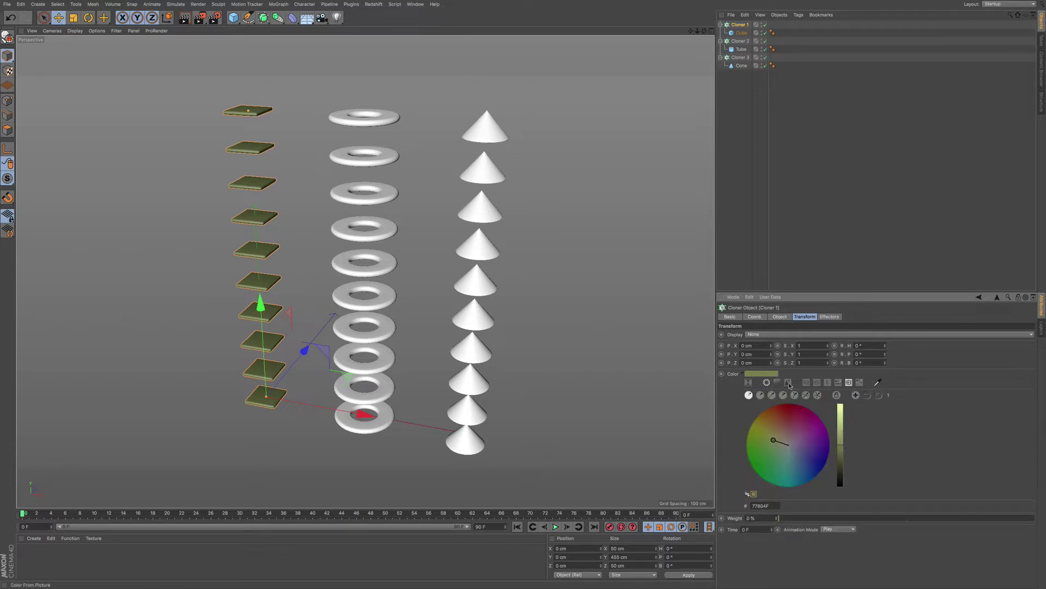
click(787, 384)
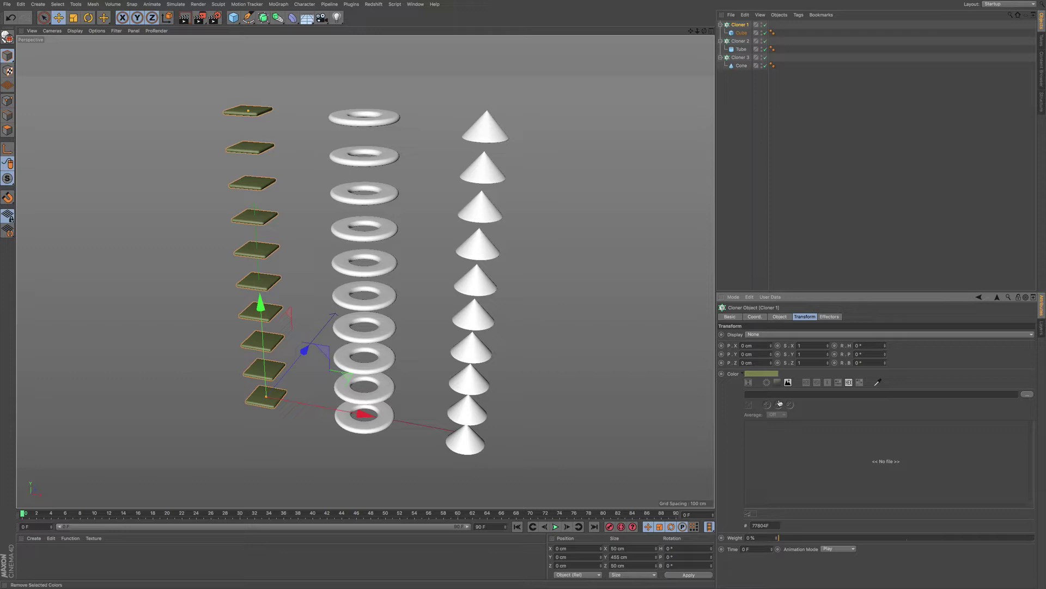
click(807, 382)
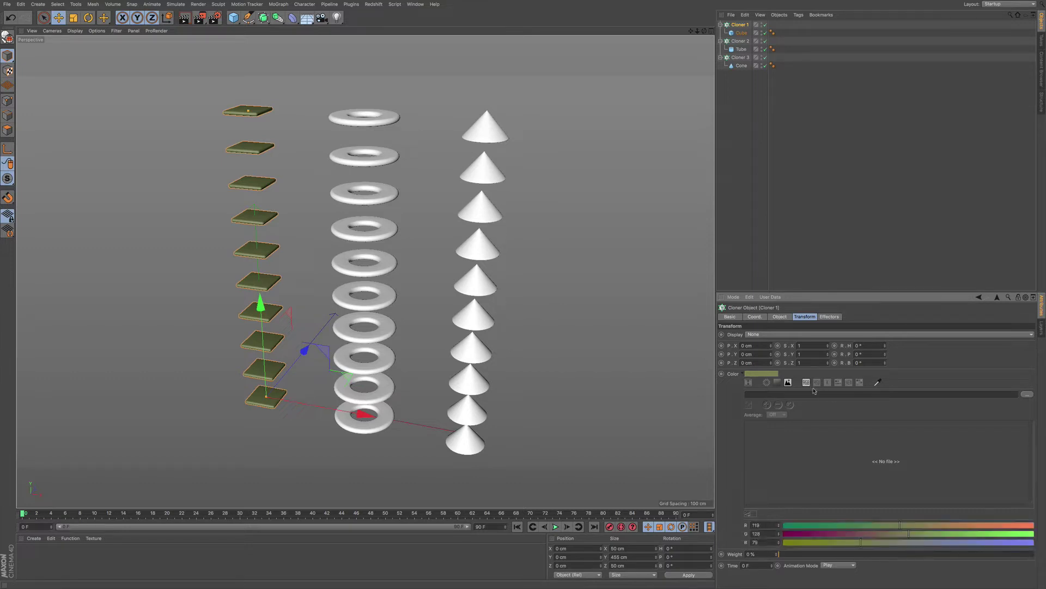
click(776, 384)
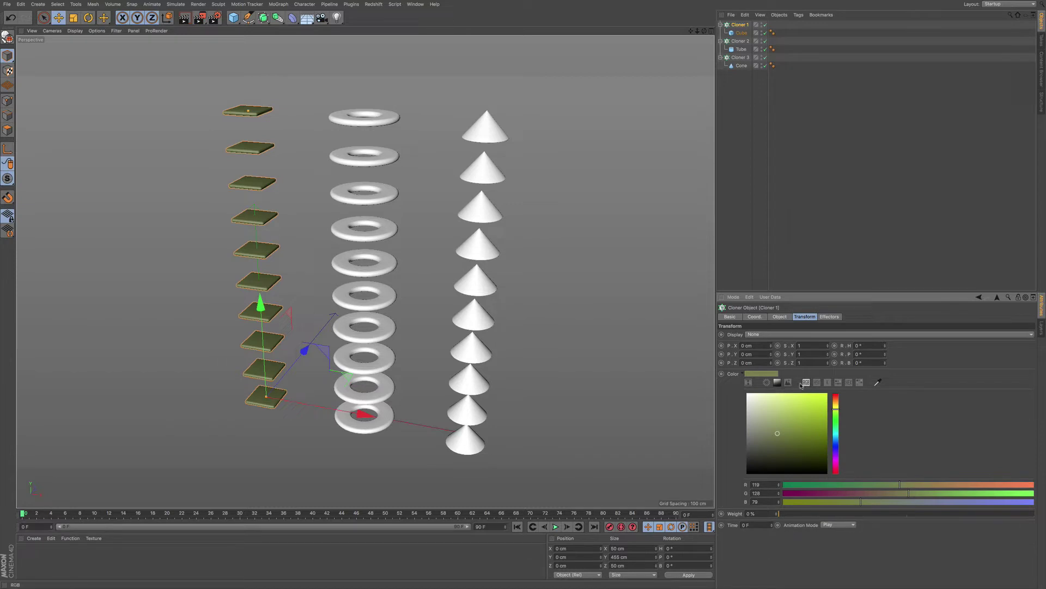
click(817, 382)
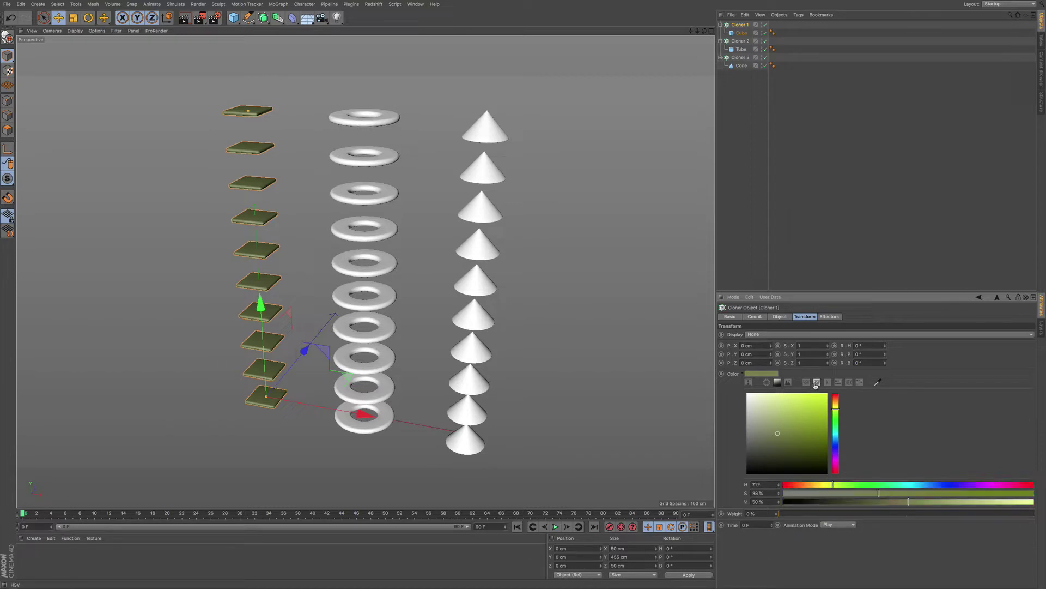
click(766, 383)
click(749, 383)
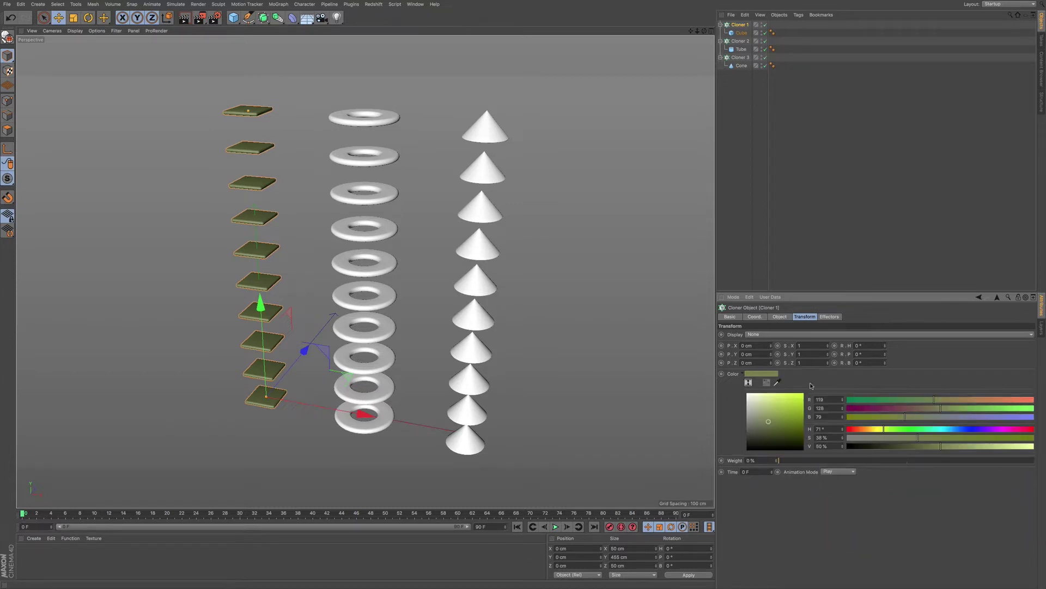
click(767, 383)
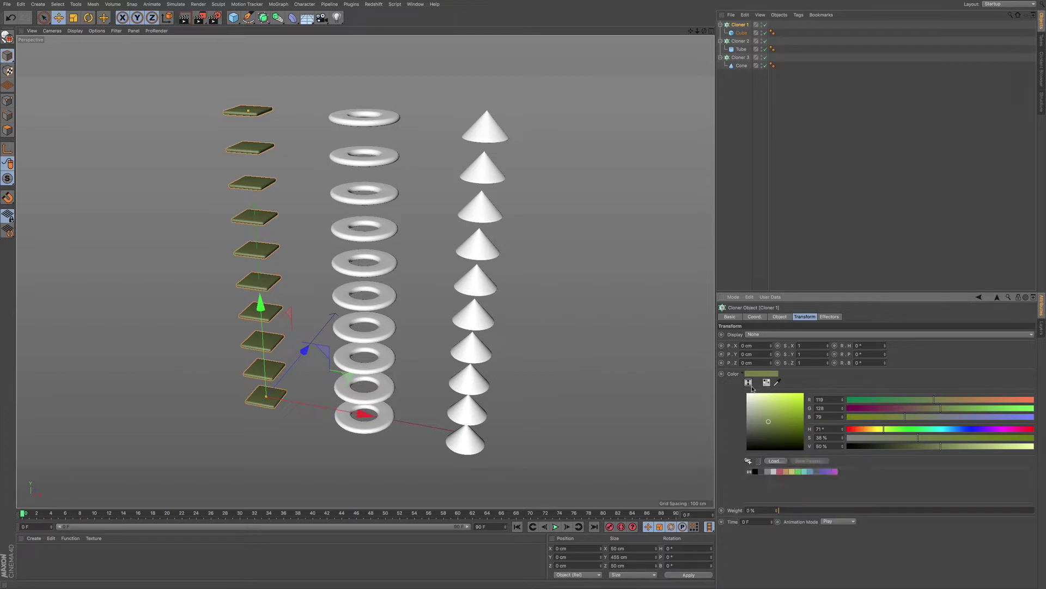
click(749, 384)
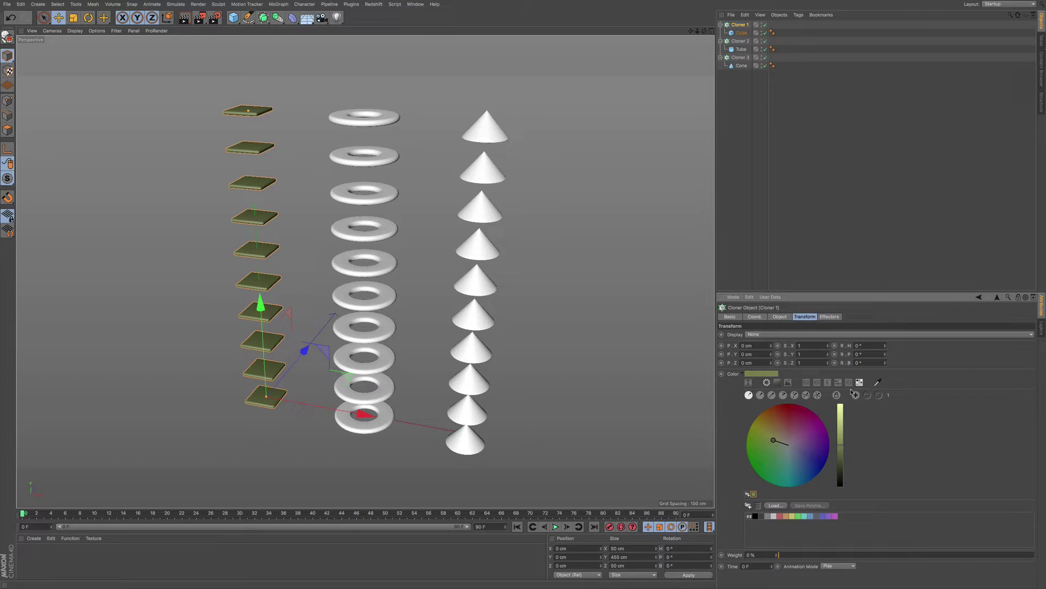
- Switch the plate colour picker to HSV and raise the hue from 71° to 107°
click(817, 383)
click(809, 385)
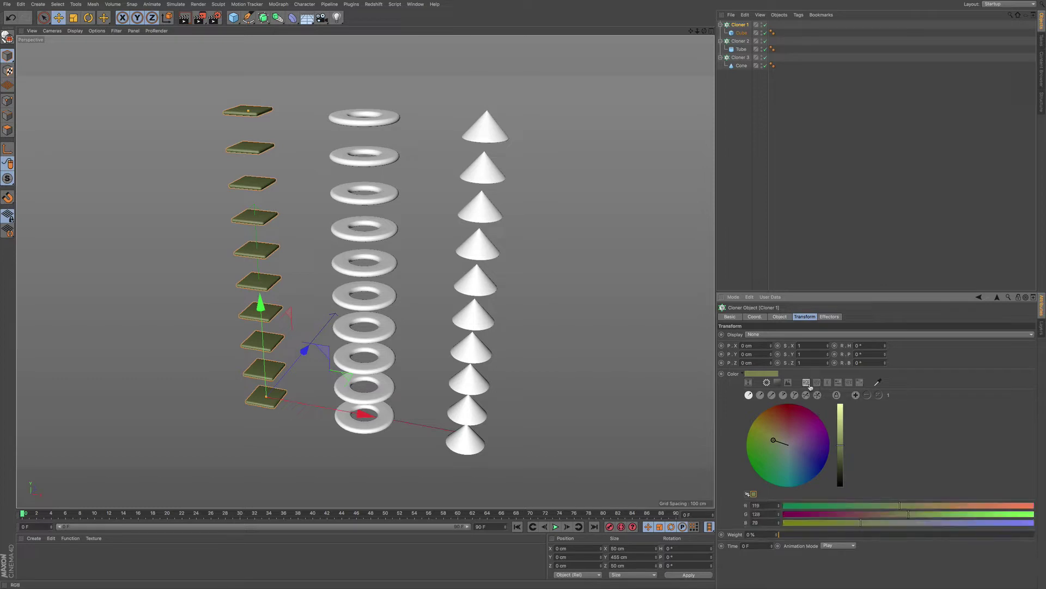
click(817, 383)
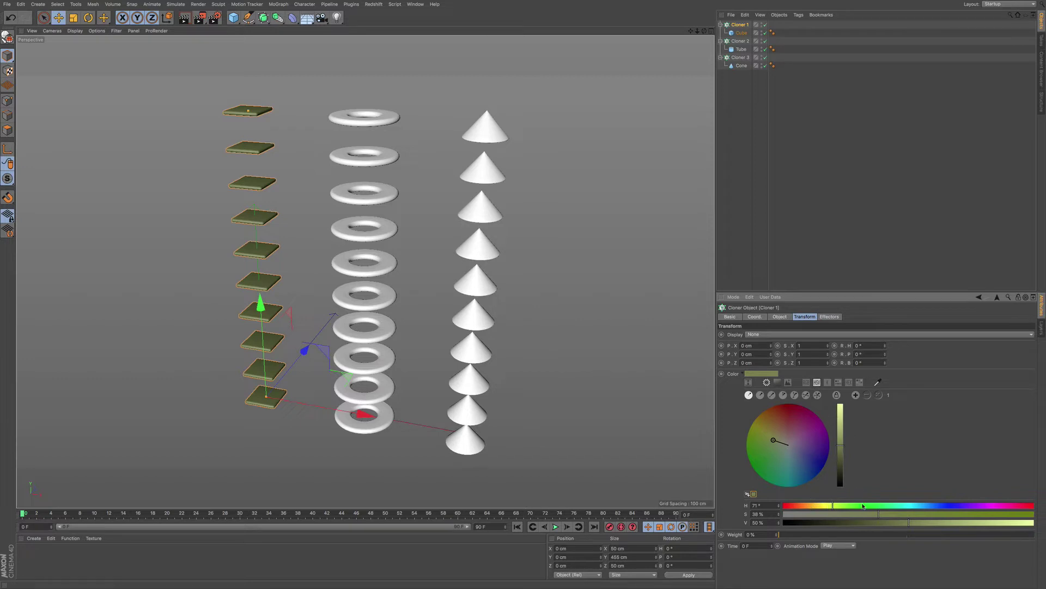
drag(833, 507, 851, 506)
mouse_move(815, 471)
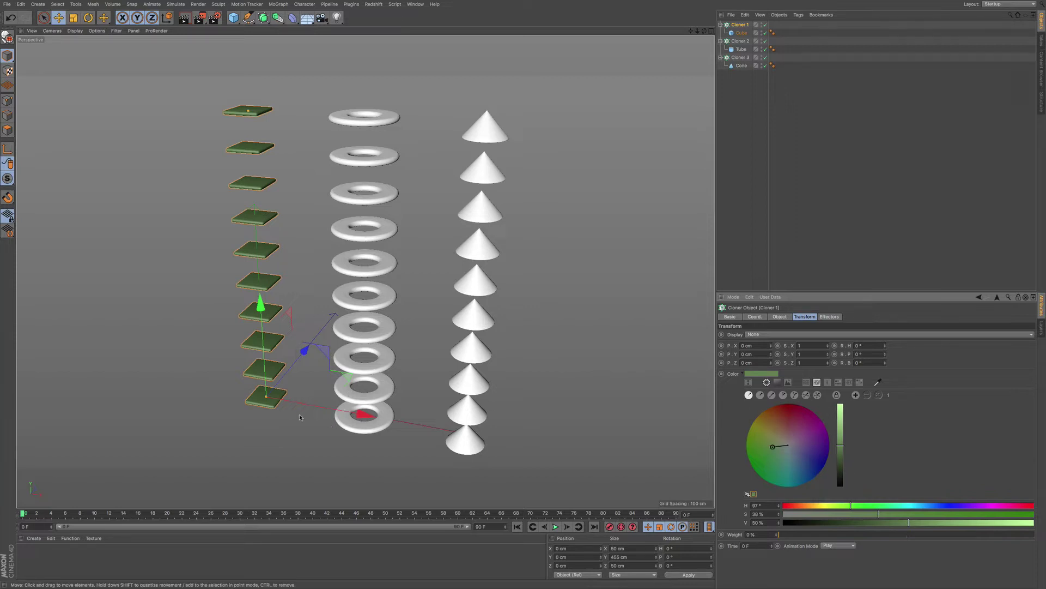
drag(851, 507, 857, 507)
drag(857, 507, 859, 507)
- Render the viewport to preview the green plates, then reselect Cloner 1 and collapse its colour picker
key(ctrl+r)
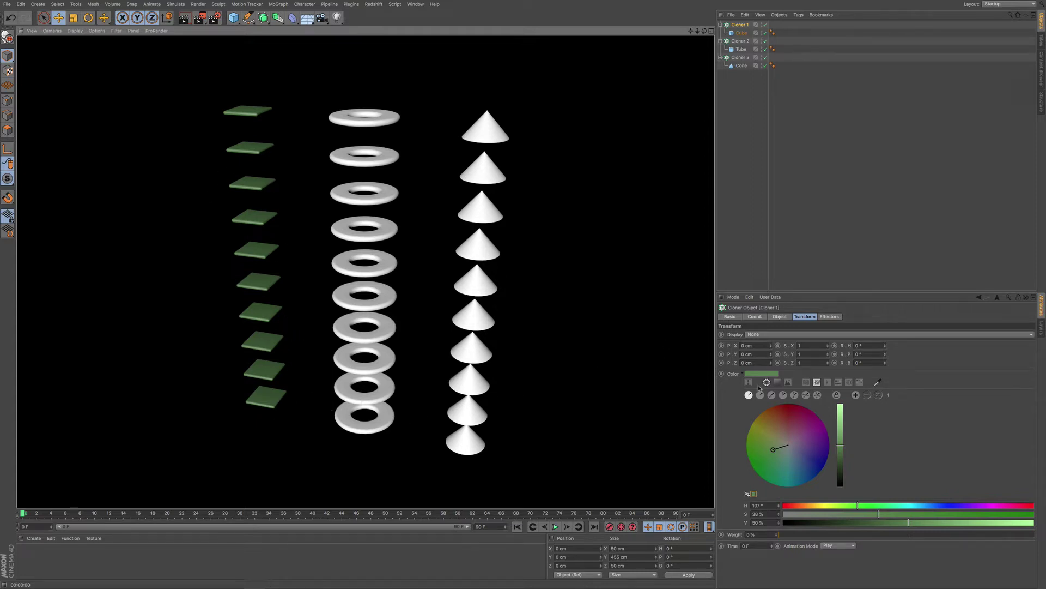
click(739, 42)
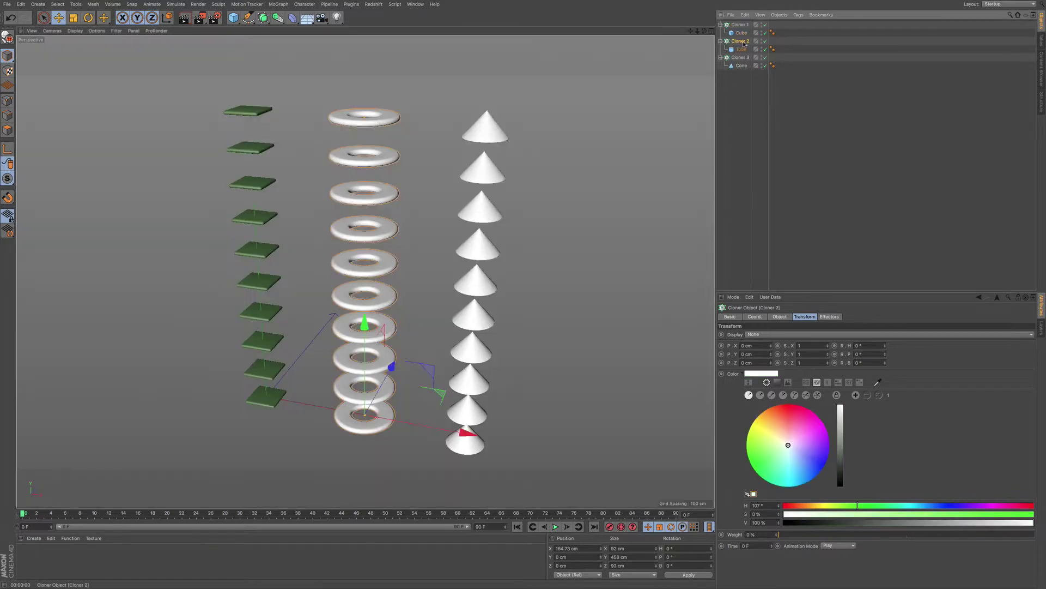
click(742, 27)
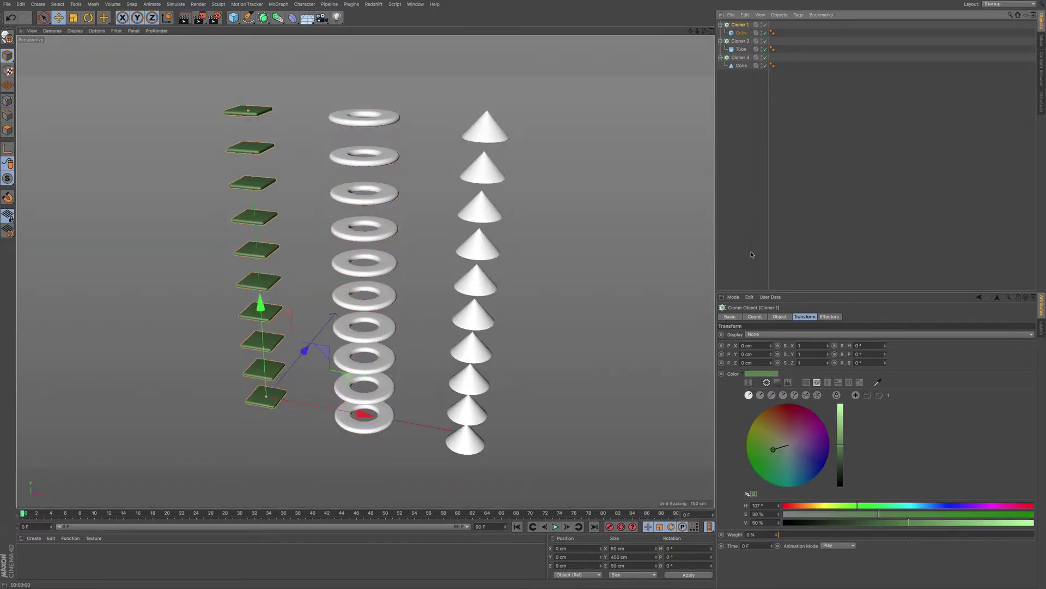
click(742, 374)
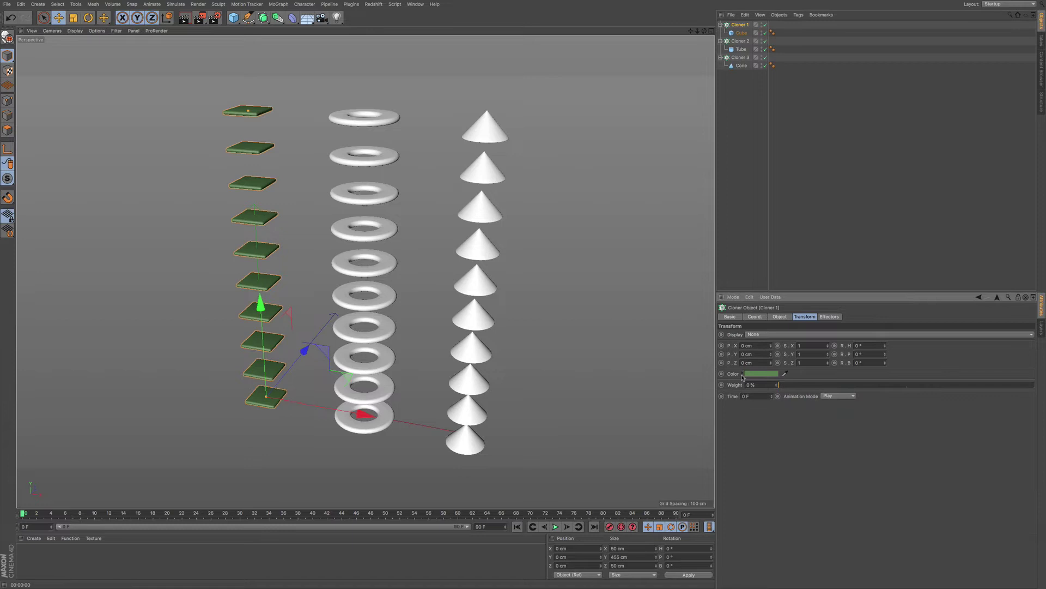
- Cycle Cloner 1's clone Display through Weight, UV, Color and Index, ending at None
click(742, 374)
click(770, 335)
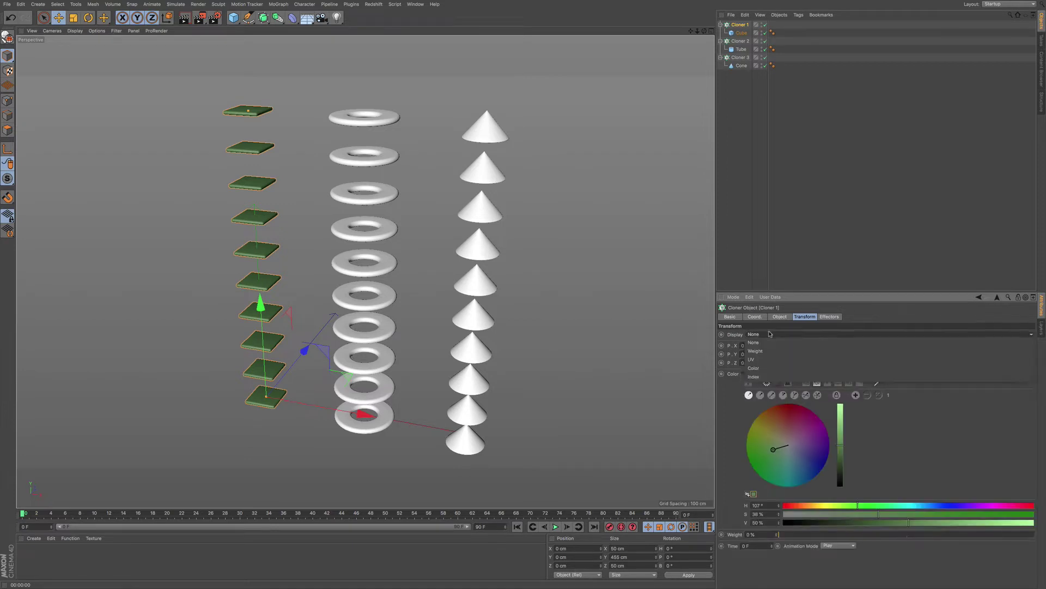
click(771, 334)
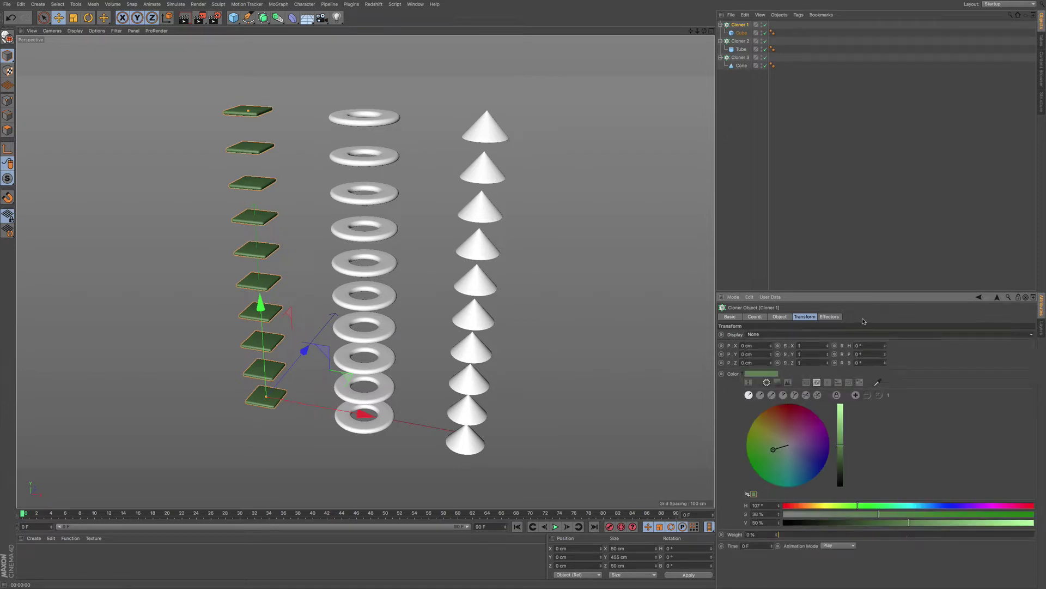
click(769, 334)
click(759, 351)
click(767, 335)
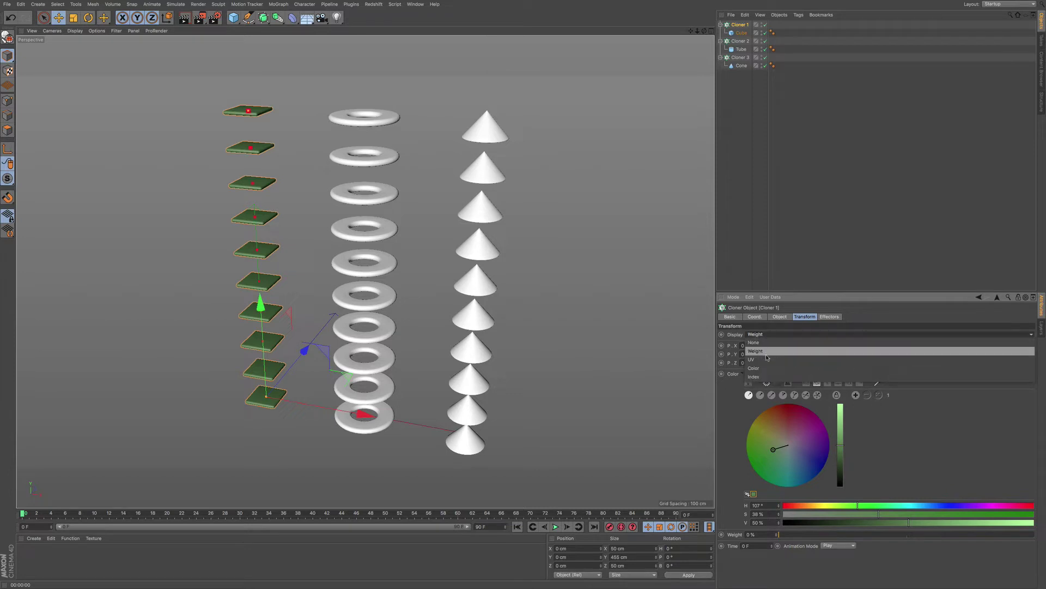
click(767, 359)
click(769, 337)
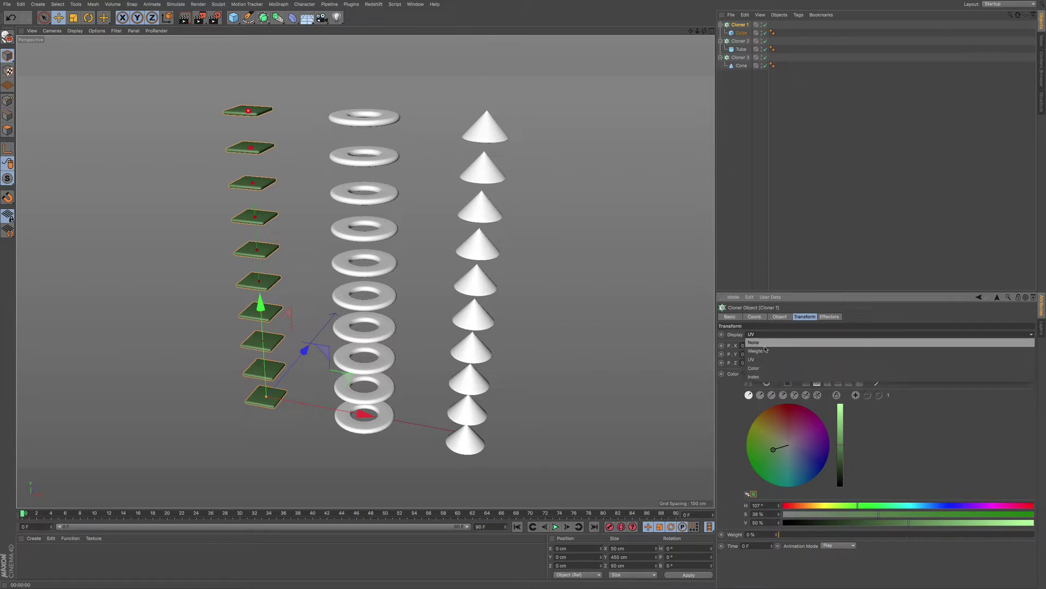
click(767, 367)
click(769, 335)
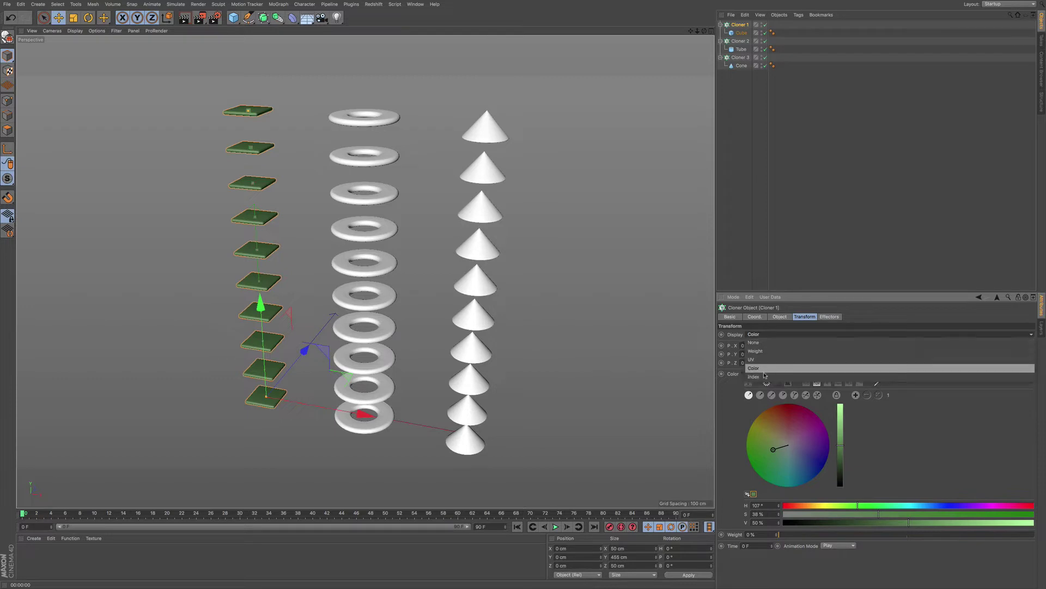
click(767, 377)
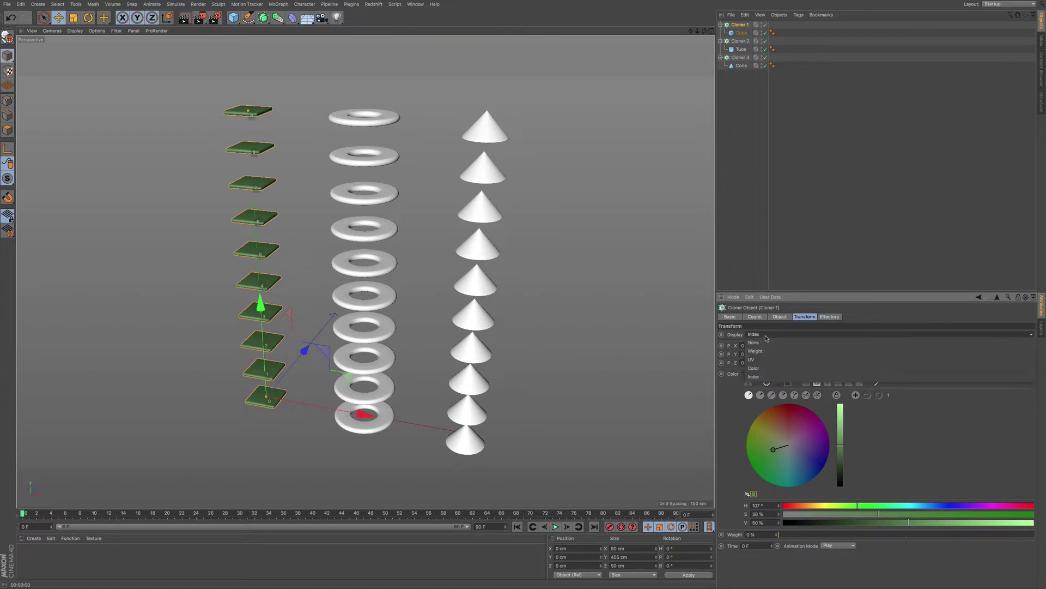
click(766, 335)
click(769, 343)
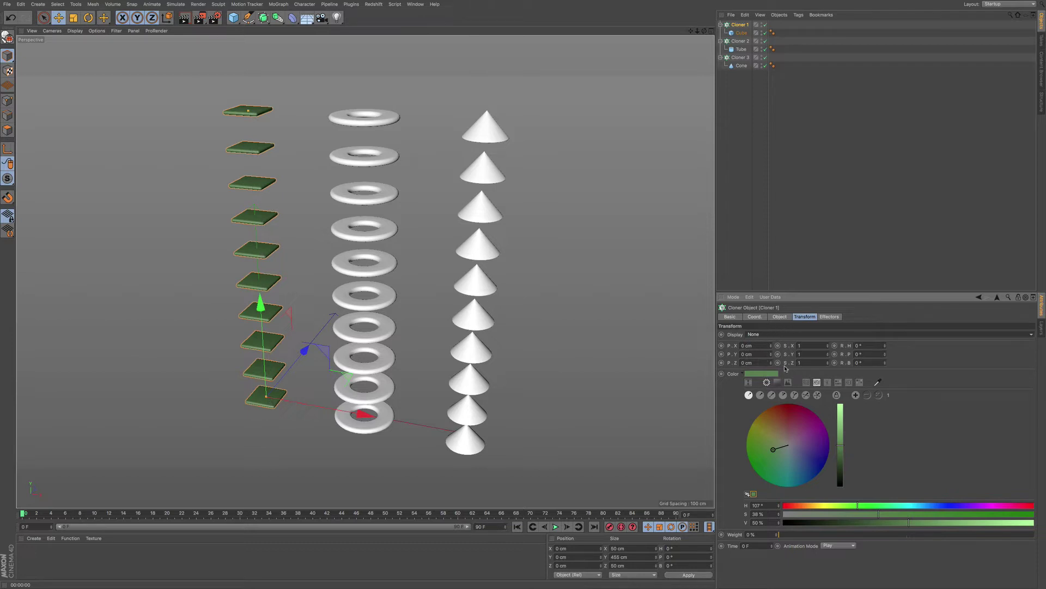
- Test-move the source Cube along X, then undo the move
click(781, 317)
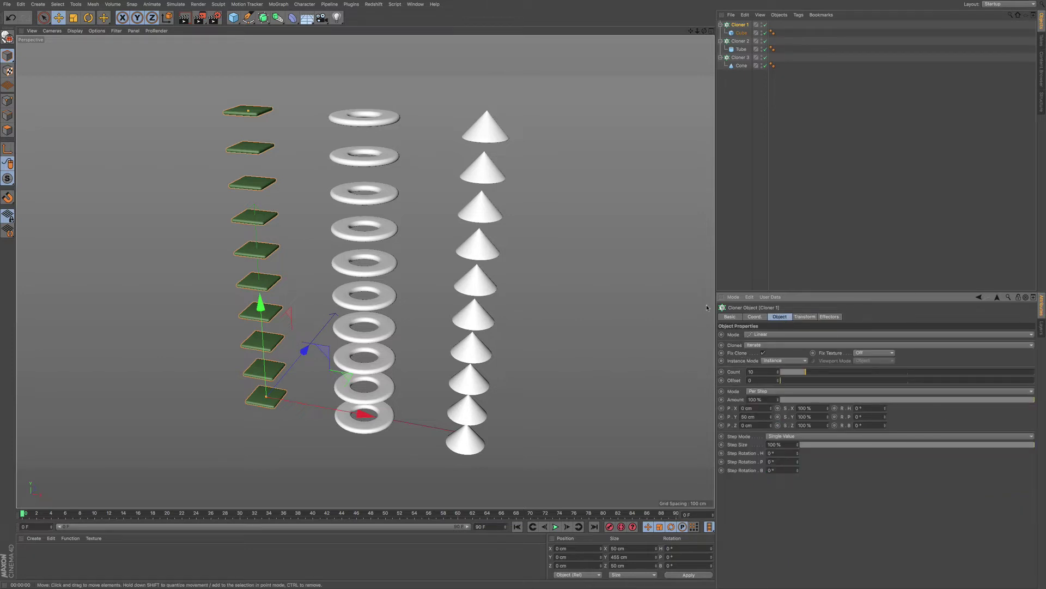
click(741, 33)
mouse_move(357, 413)
mouse_down()
mouse_move(436, 417)
mouse_move(320, 404)
mouse_move(388, 415)
mouse_move(368, 415)
mouse_up()
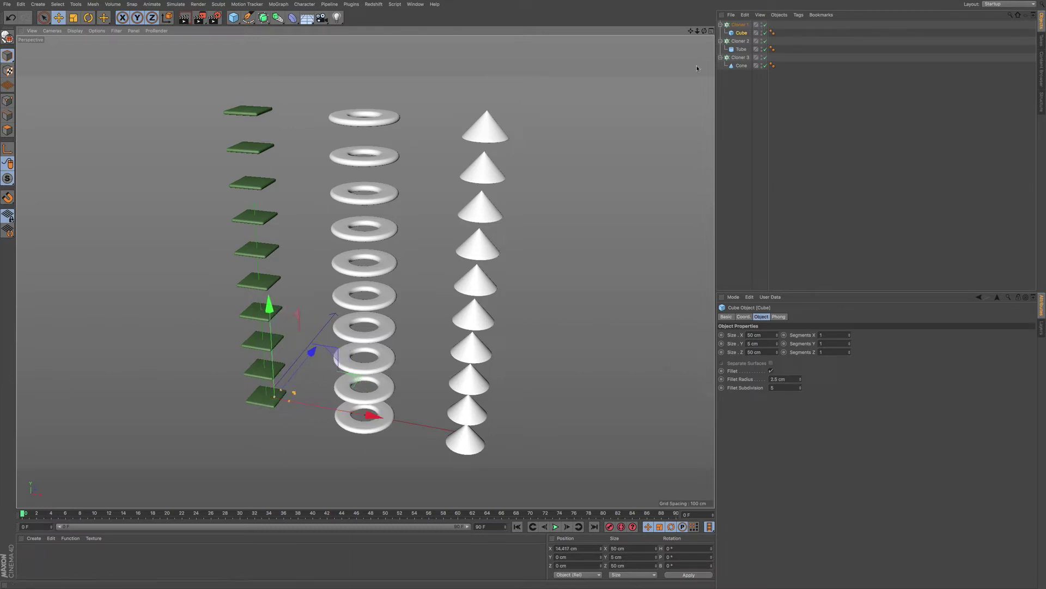
key(ctrl+z)
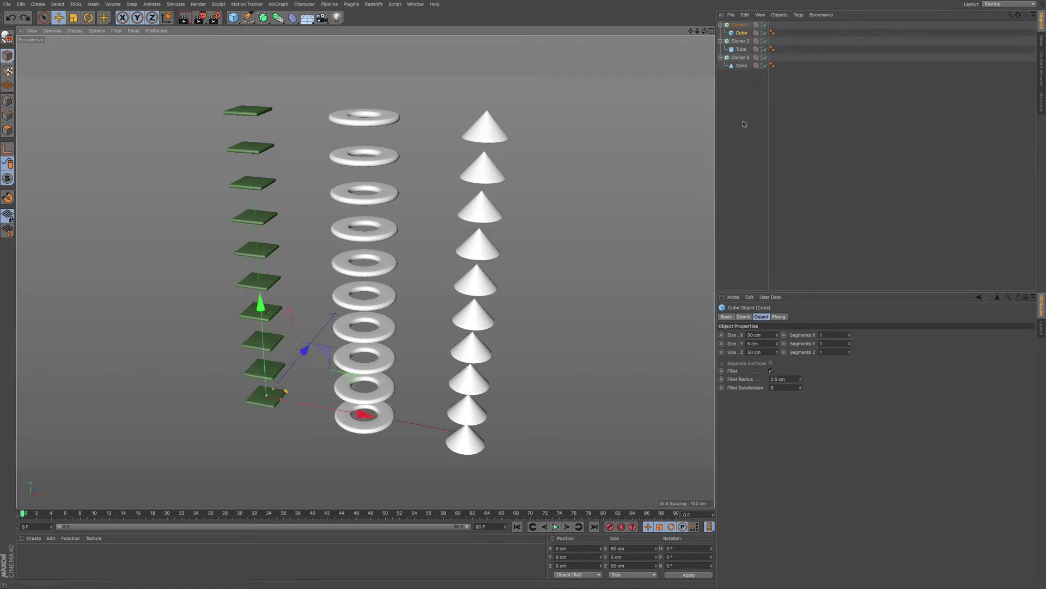
- With Fix Clone off, test moving and rotating Cloner 1, undo, then re-enable Fix Clone
click(740, 25)
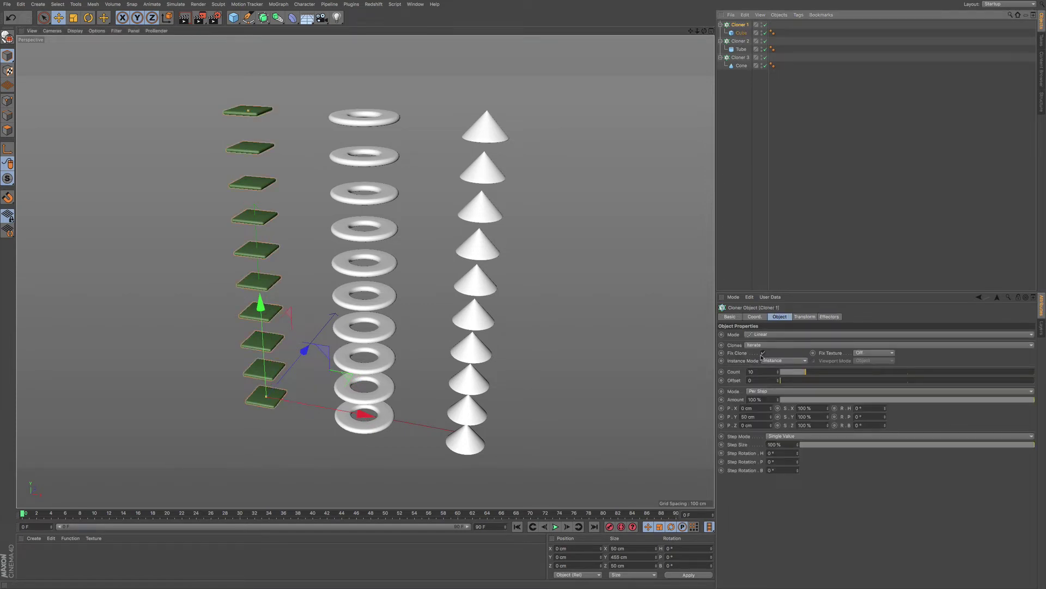
click(764, 354)
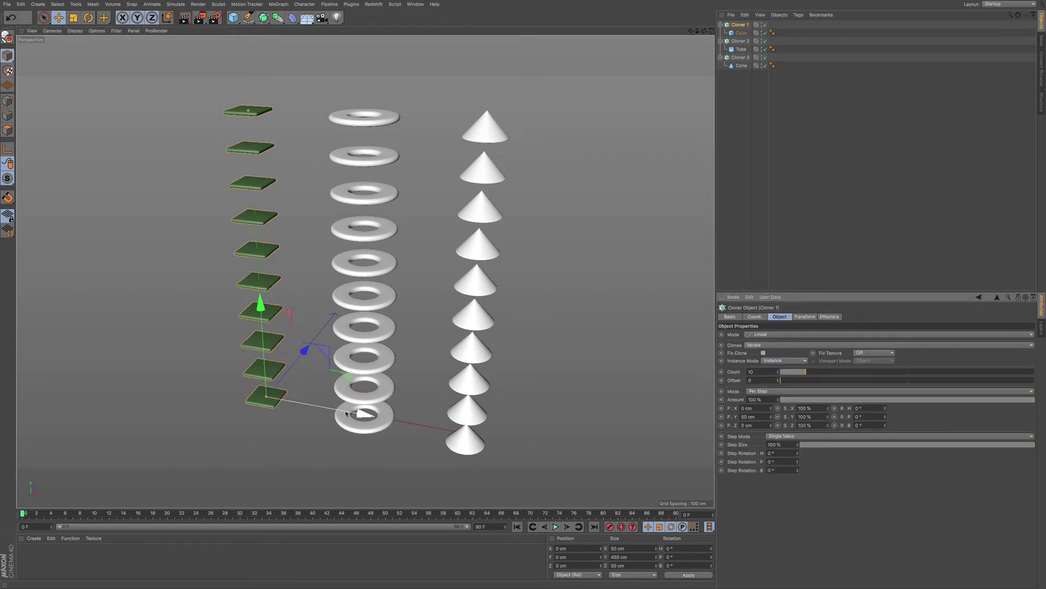
mouse_move(360, 414)
mouse_down()
mouse_move(375, 416)
mouse_move(366, 415)
mouse_up()
key(ctrl+z)
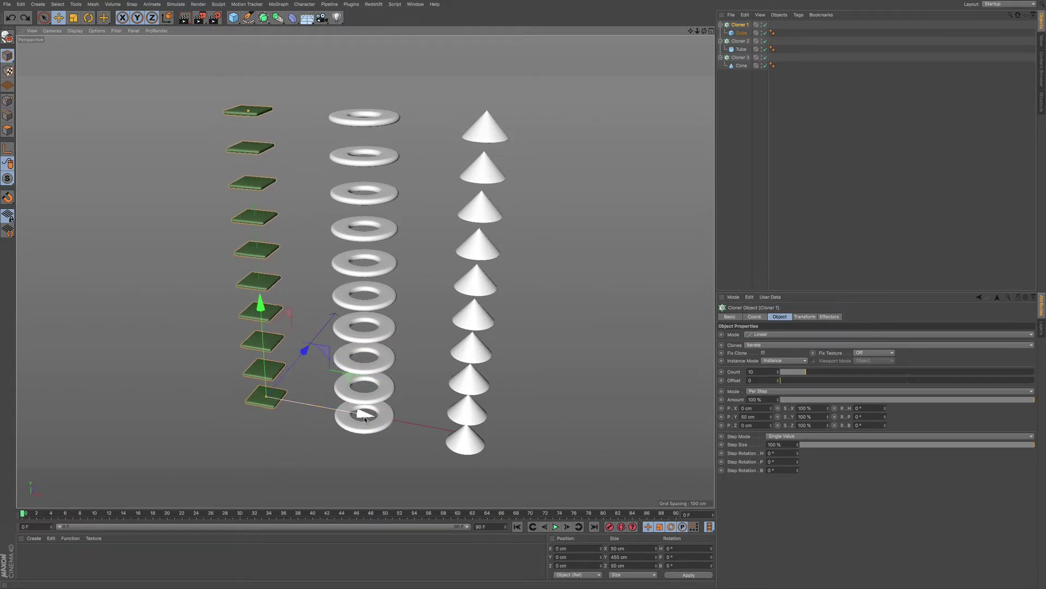
key(r)
drag(244, 401, 309, 408)
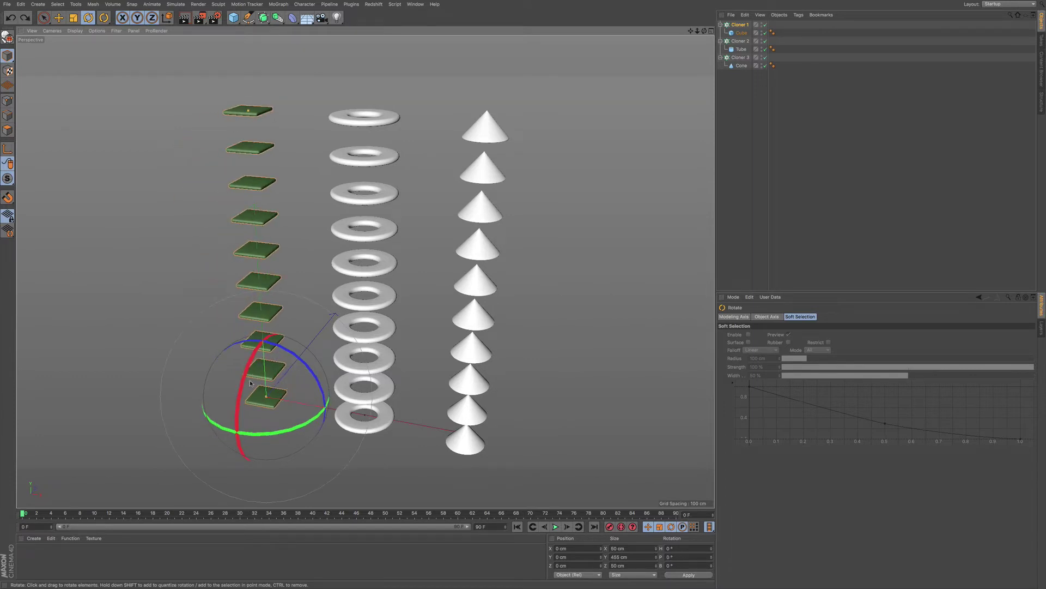
key(t)
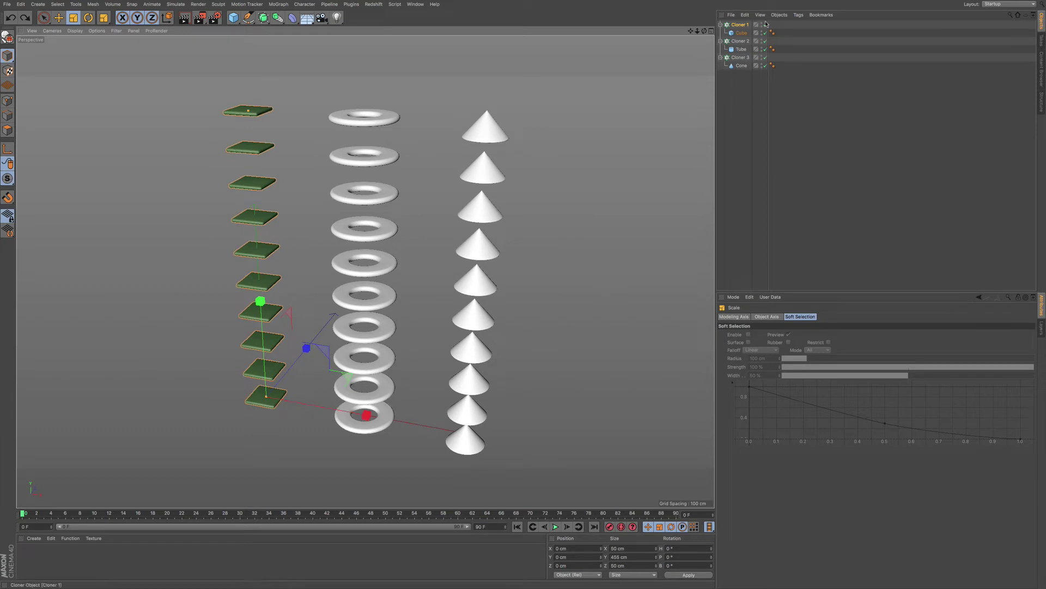
click(785, 257)
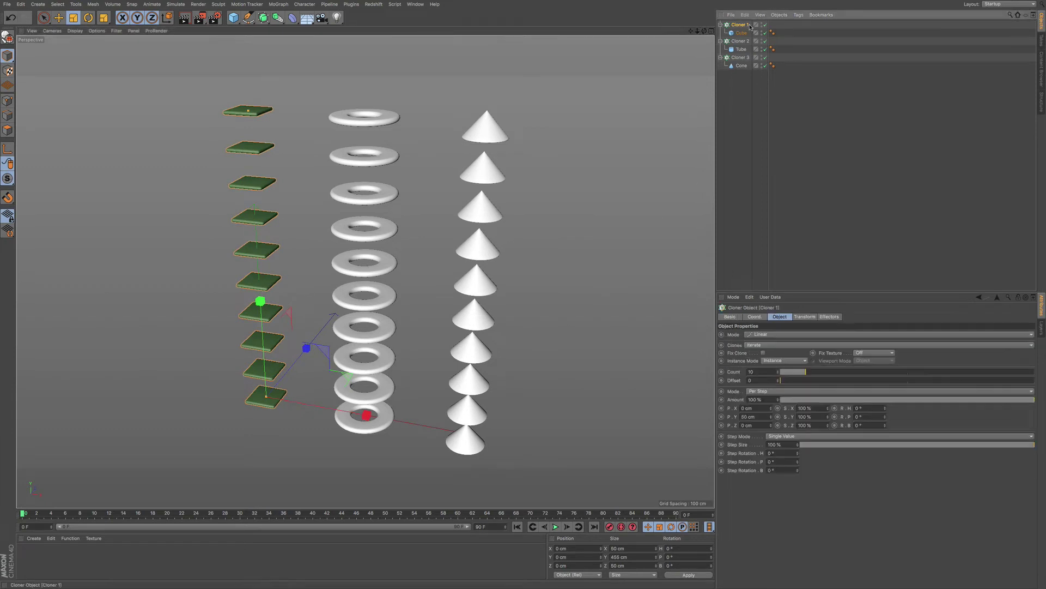
click(763, 353)
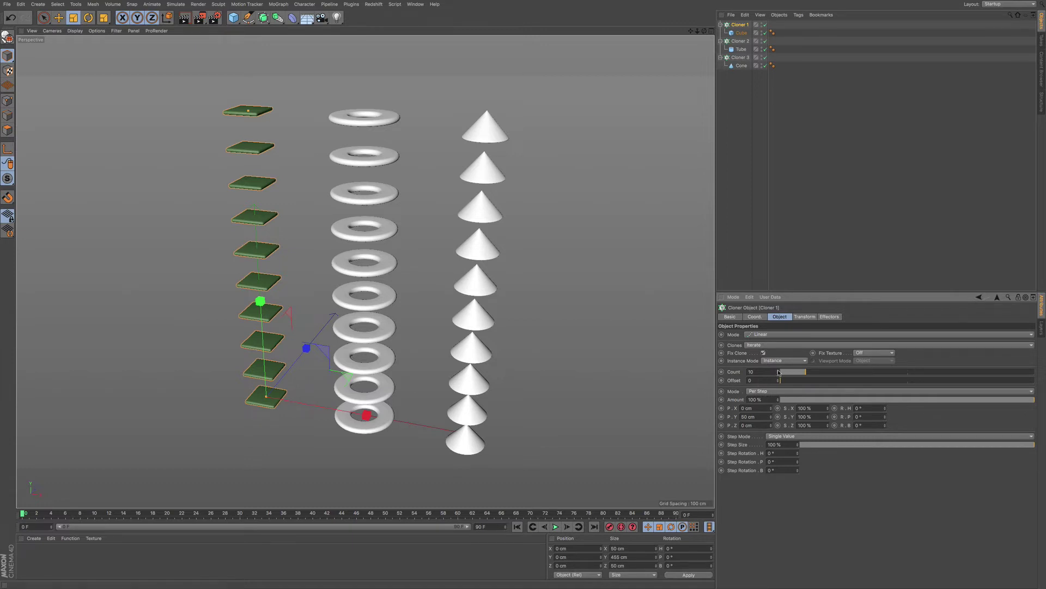
drag(778, 372, 778, 361)
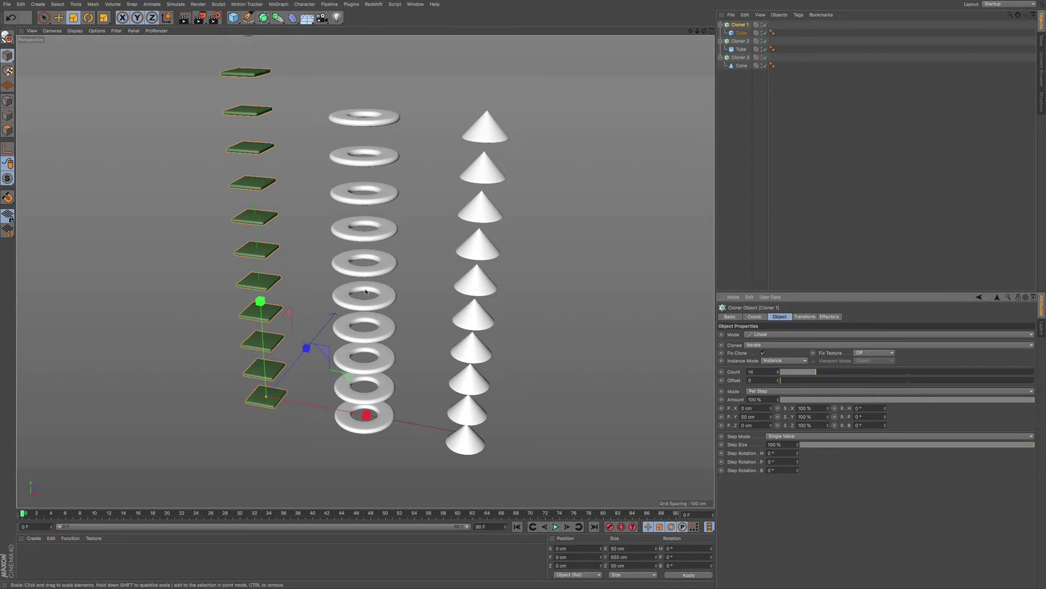
scroll(366, 291, down, 5)
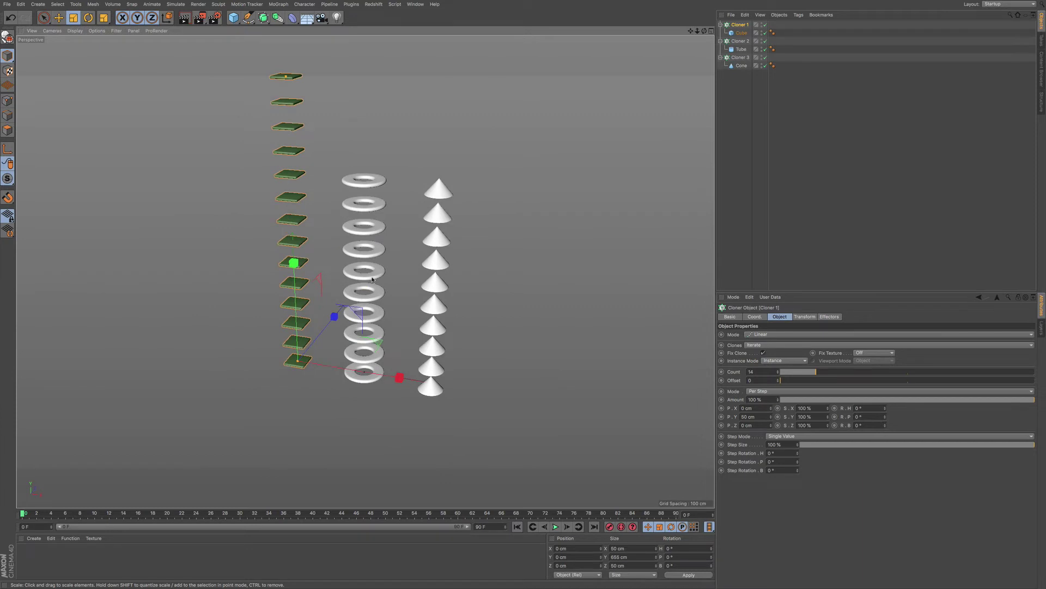
drag(372, 280, 369, 282)
key(ctrl+z)
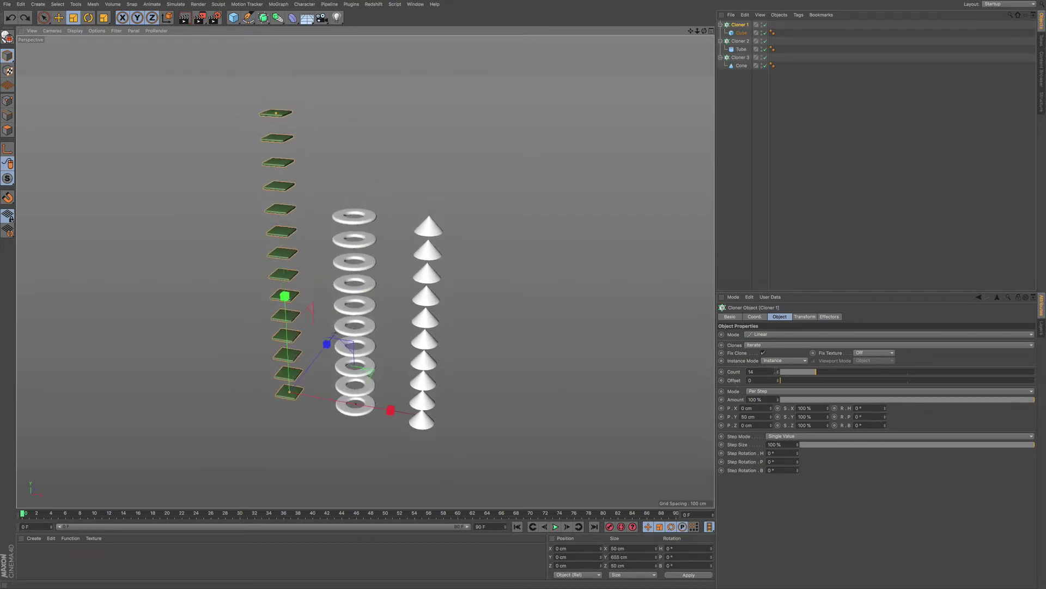
drag(778, 372, 779, 372)
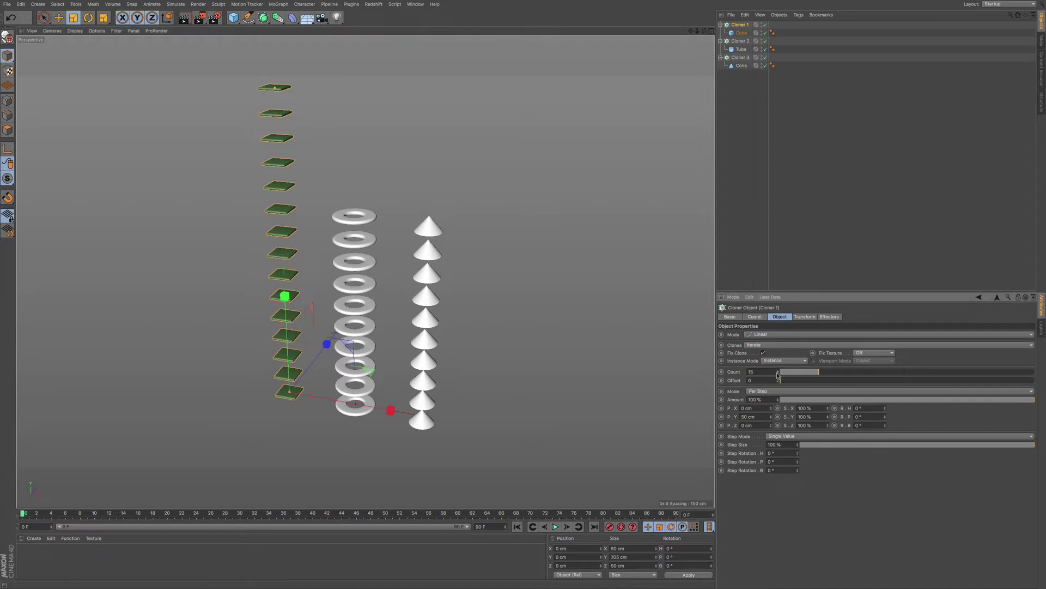
drag(777, 375, 793, 369)
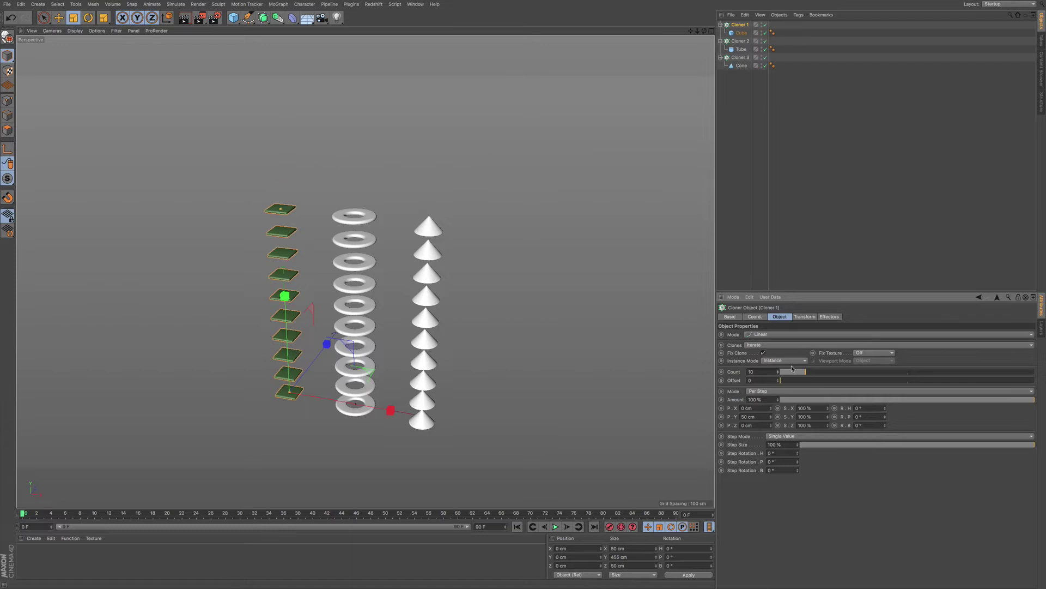
- Switch Cloner 1 to End Point mode, raise the end point, and pack 30 plates into the column
click(774, 392)
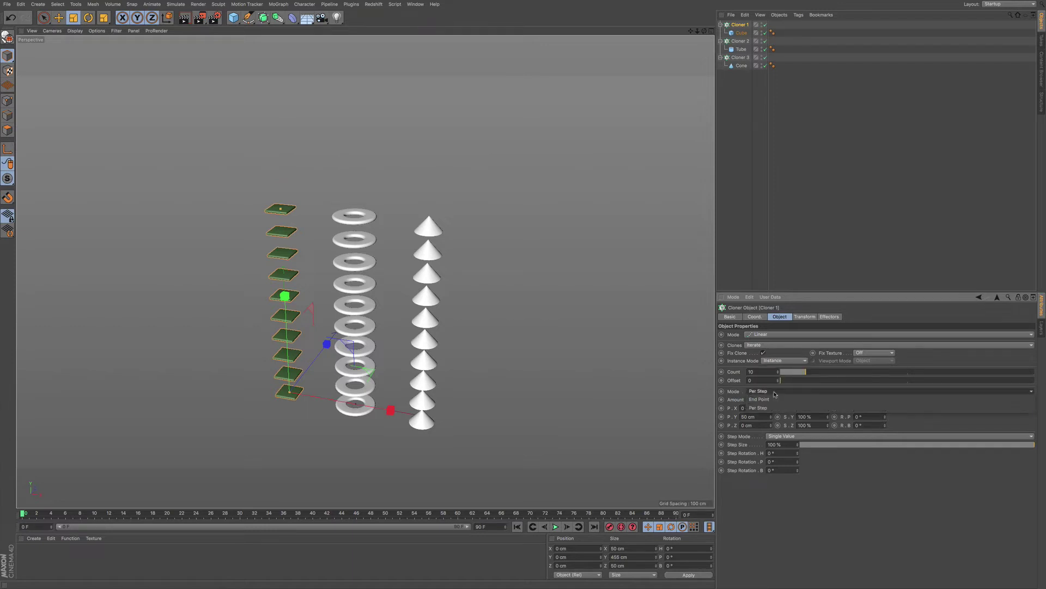
click(774, 400)
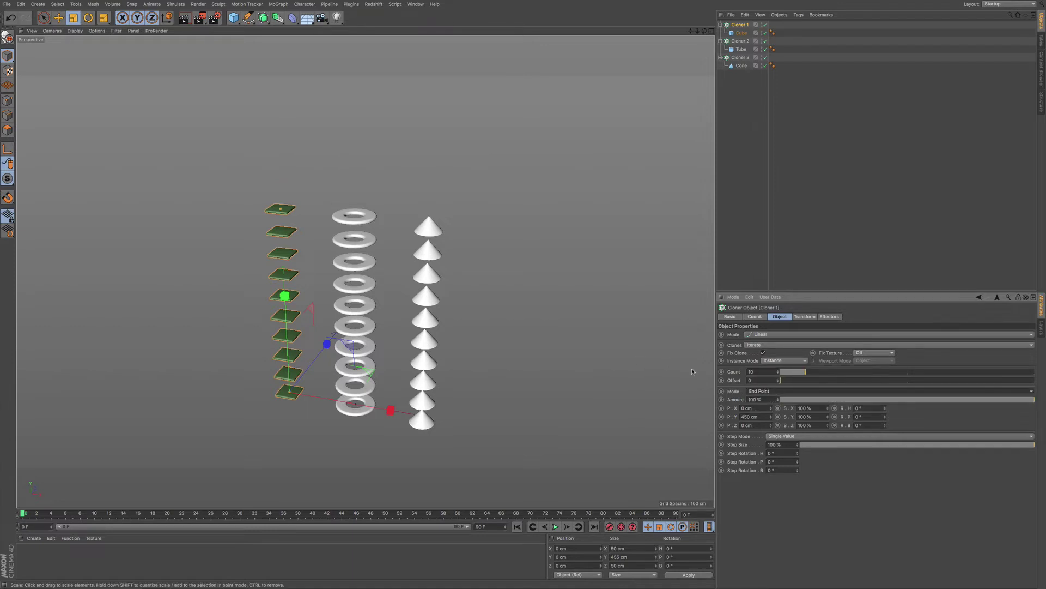
drag(778, 372, 779, 367)
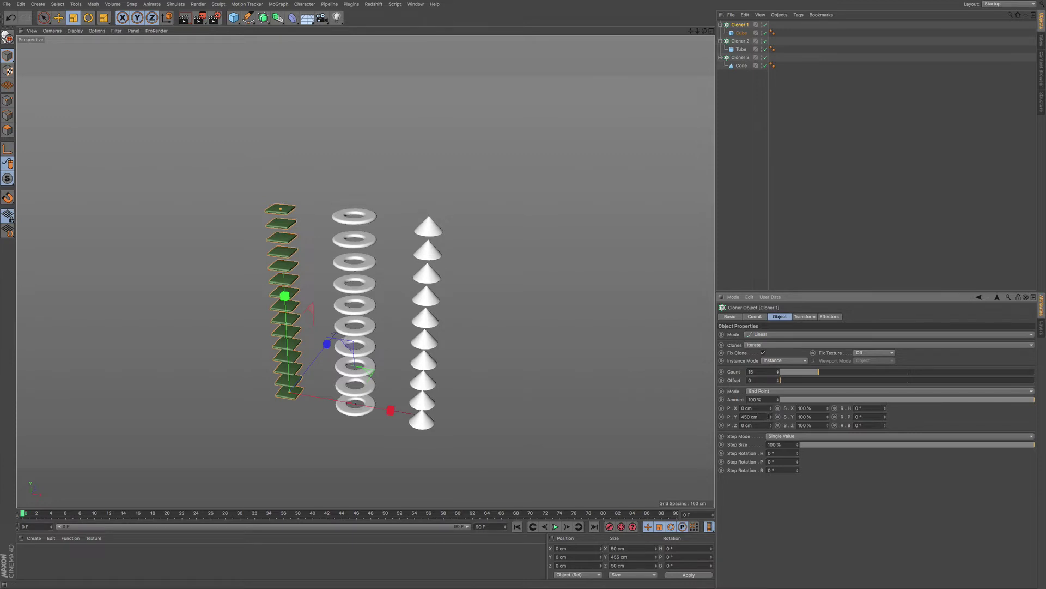
mouse_move(770, 419)
mouse_down()
mouse_move(777, 390)
mouse_move(775, 417)
mouse_up()
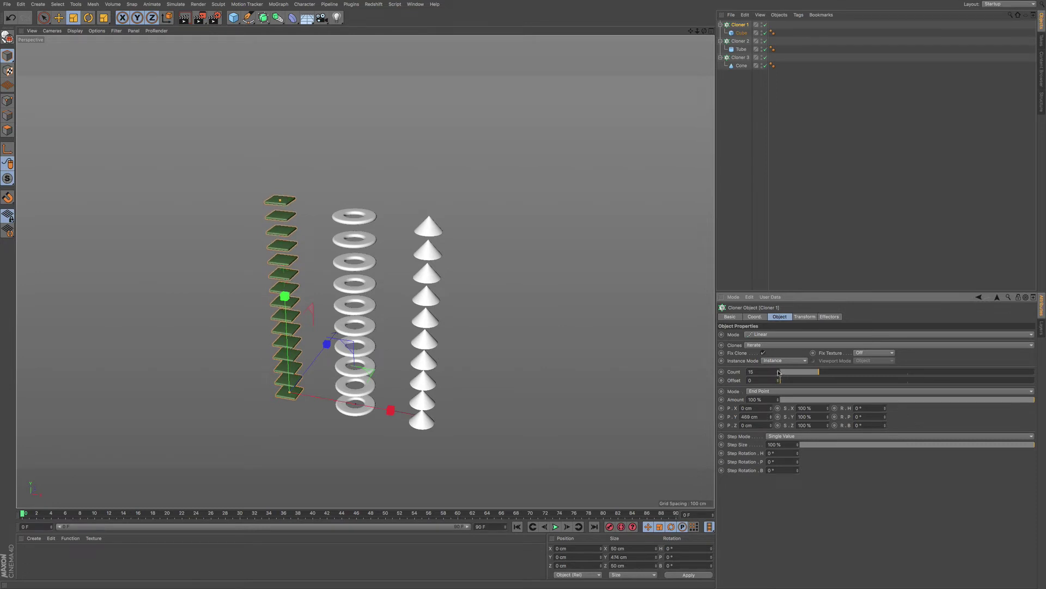
drag(779, 372, 779, 356)
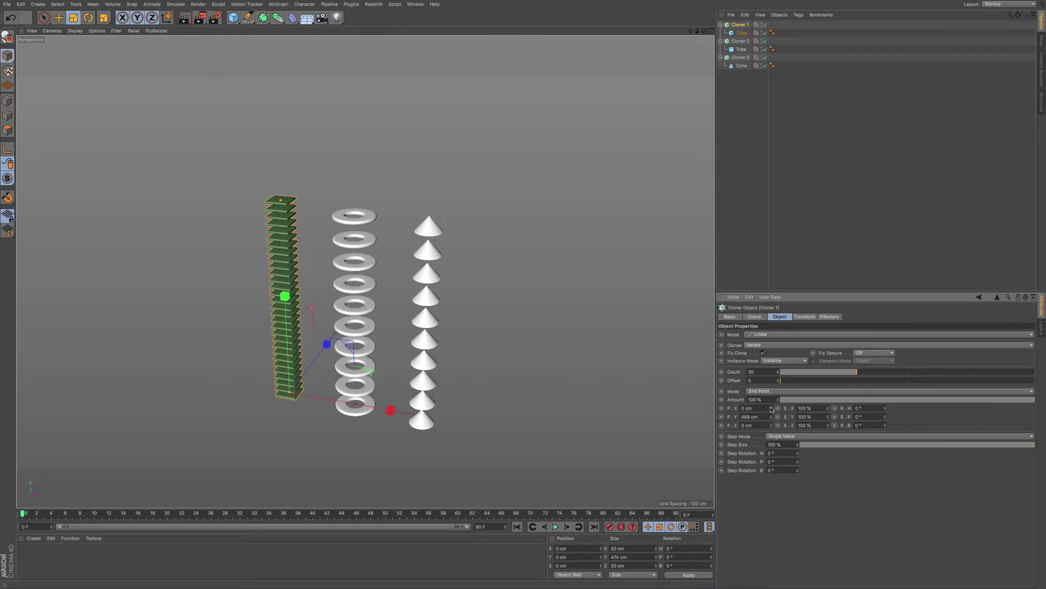
drag(771, 408, 773, 419)
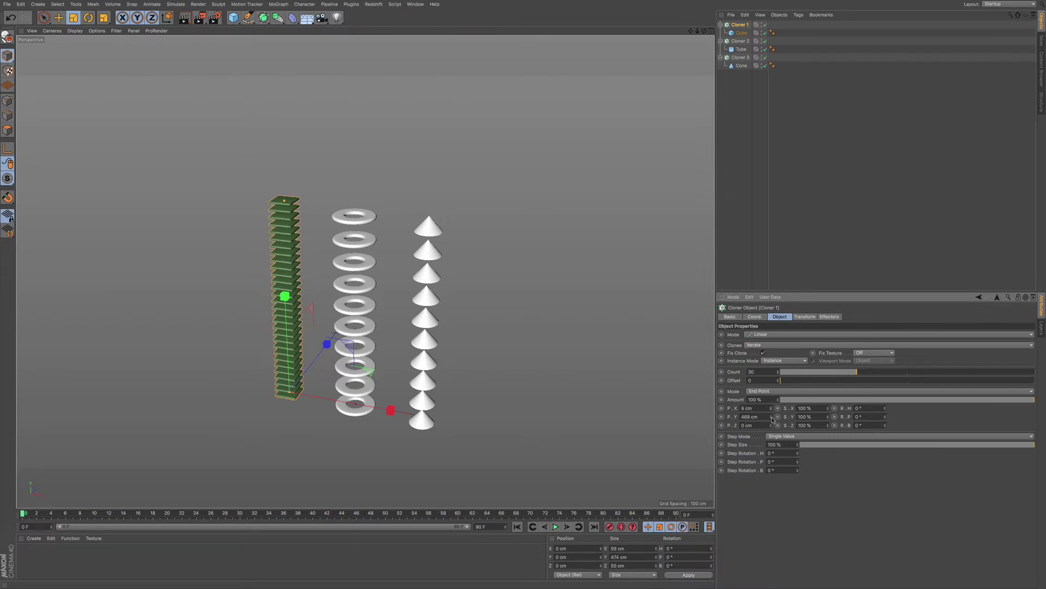
key(ctrl+z)
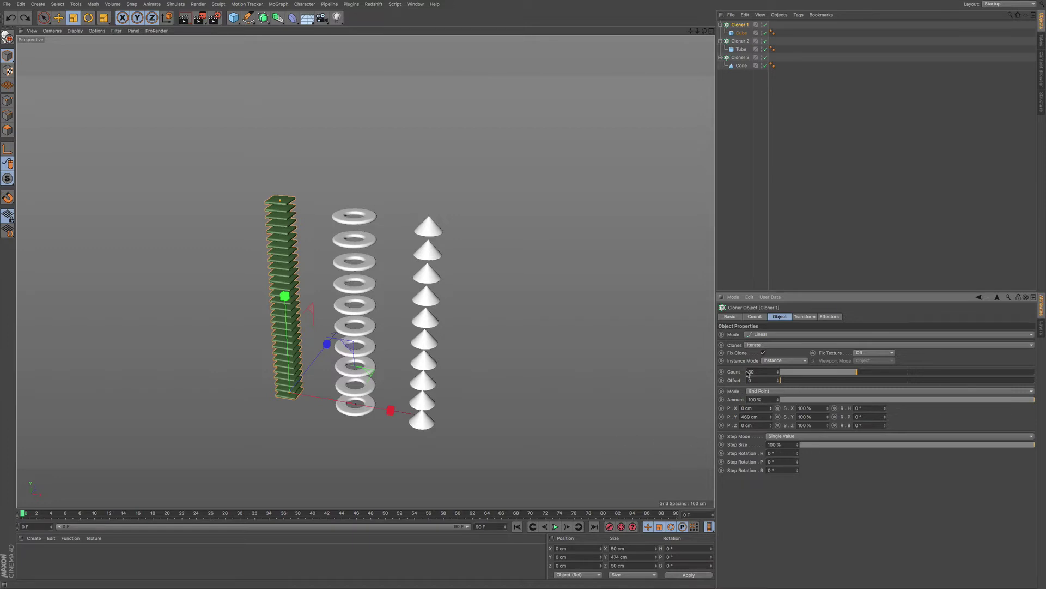
- Give Cloner 2's tori a Step Rotation H of 4.1° per clone
click(740, 41)
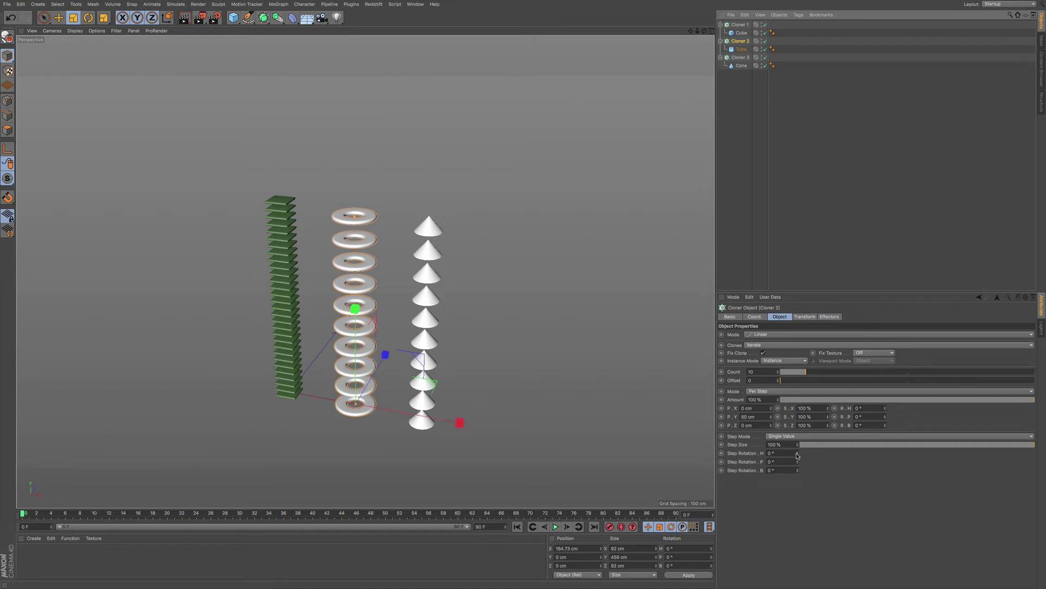
mouse_move(796, 456)
mouse_down()
mouse_move(810, 364)
mouse_move(773, 463)
mouse_move(775, 452)
mouse_move(801, 457)
mouse_move(783, 459)
mouse_up()
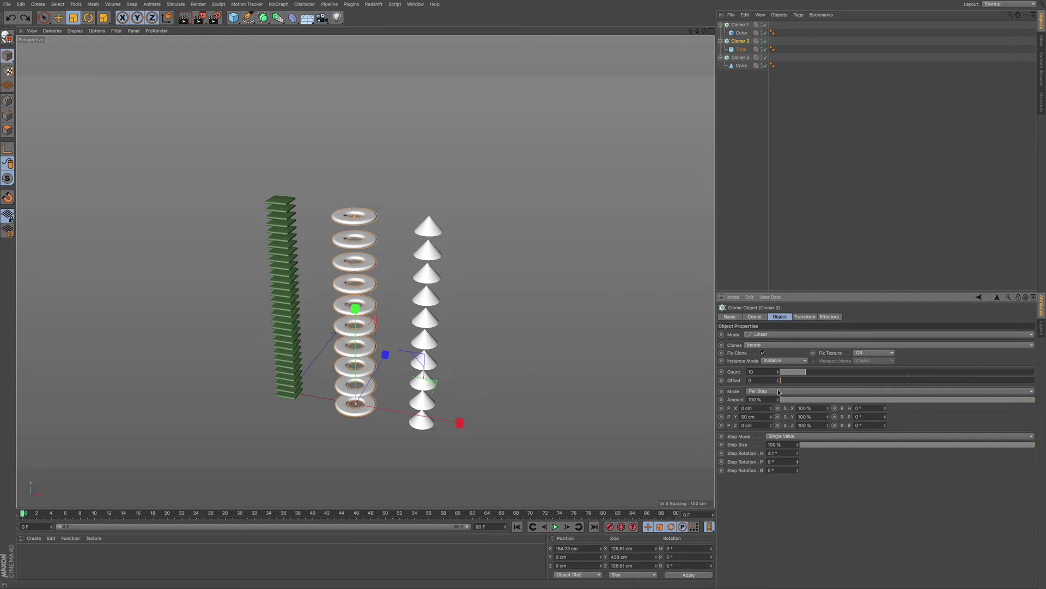
- Hide the plate column and set the tori's Step Rotation to about P 27.5° and B 43°
click(762, 25)
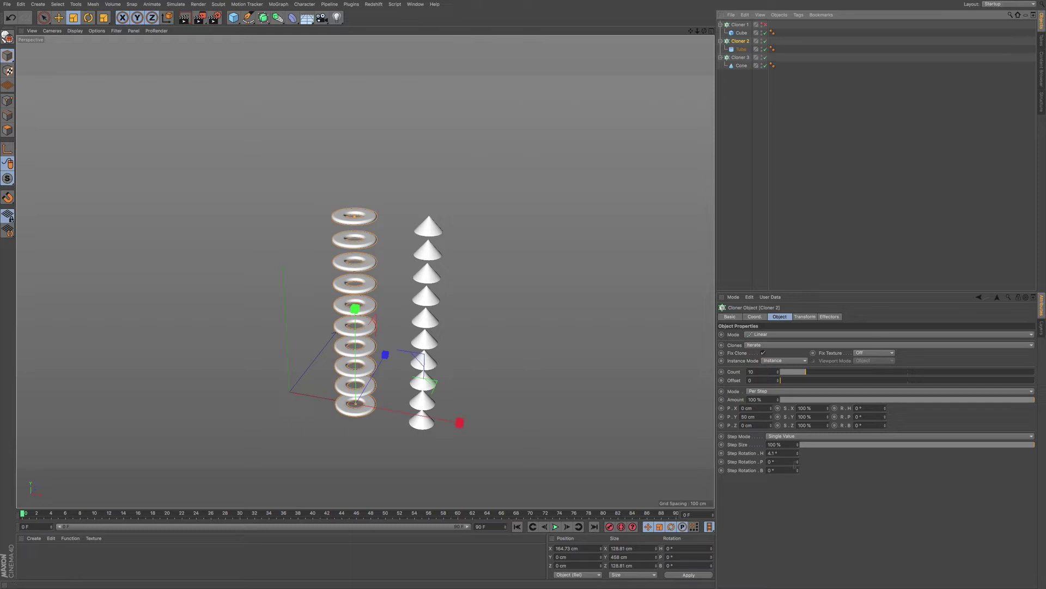
drag(797, 470, 848, 586)
drag(797, 470, 799, 454)
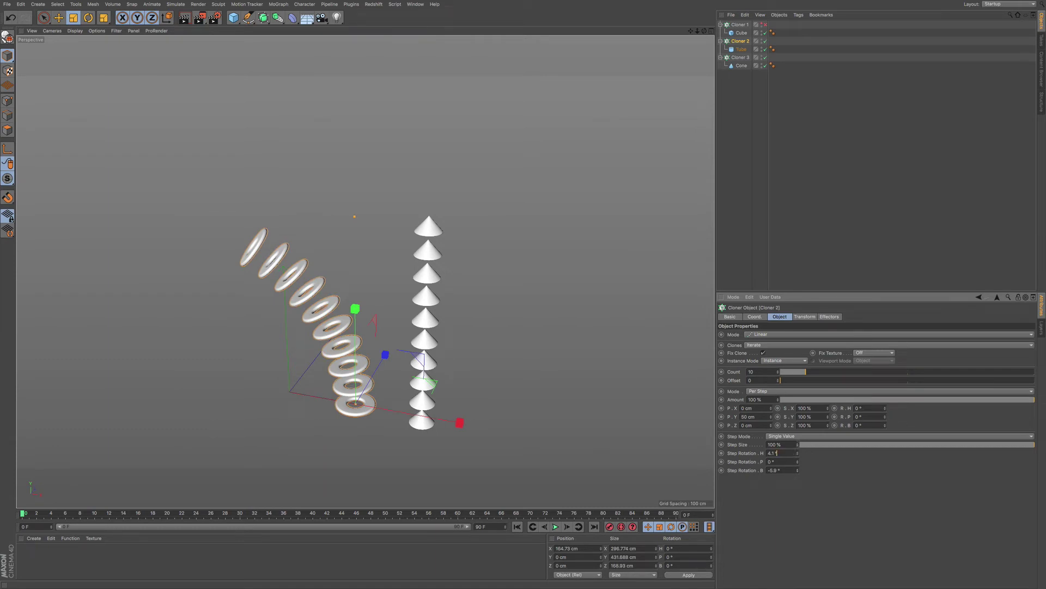
drag(798, 462, 797, 461)
drag(894, 311, 821, 406)
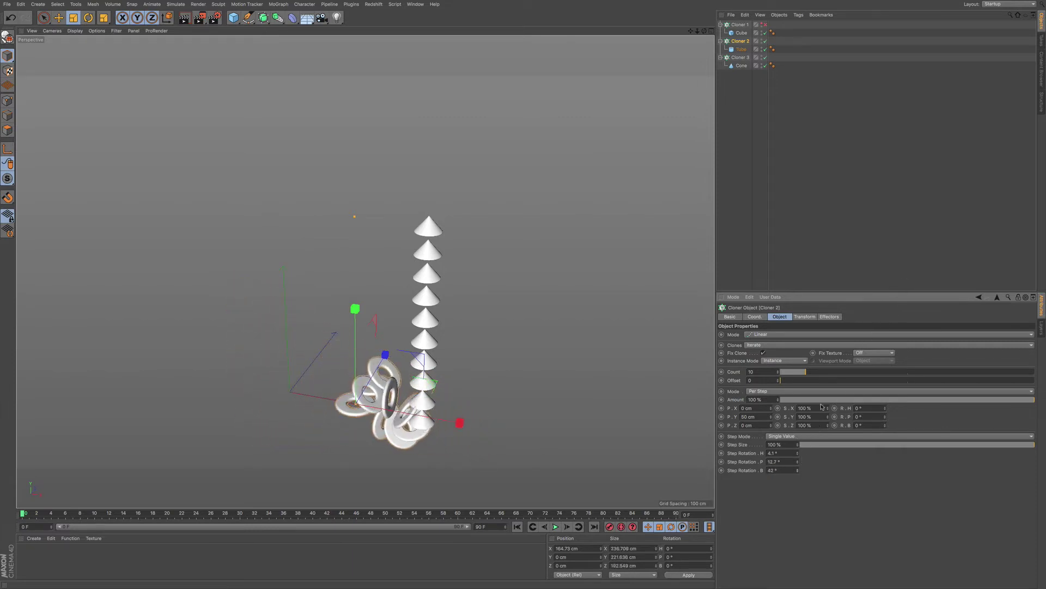
mouse_move(797, 461)
mouse_down()
mouse_move(803, 507)
mouse_move(818, 447)
mouse_move(813, 484)
mouse_move(828, 449)
mouse_move(821, 489)
mouse_move(798, 463)
mouse_up()
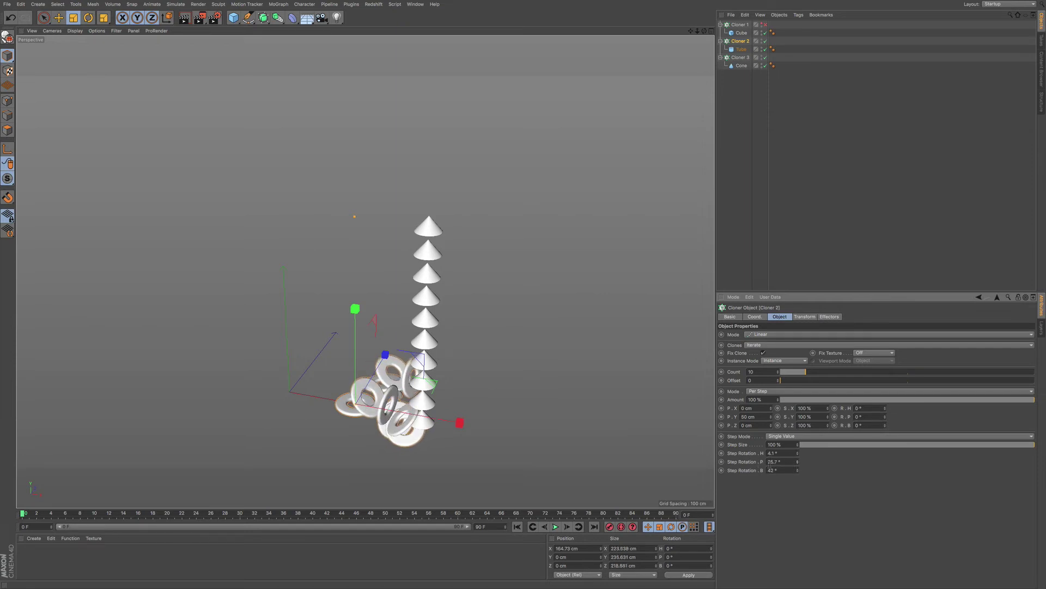
drag(798, 463, 804, 444)
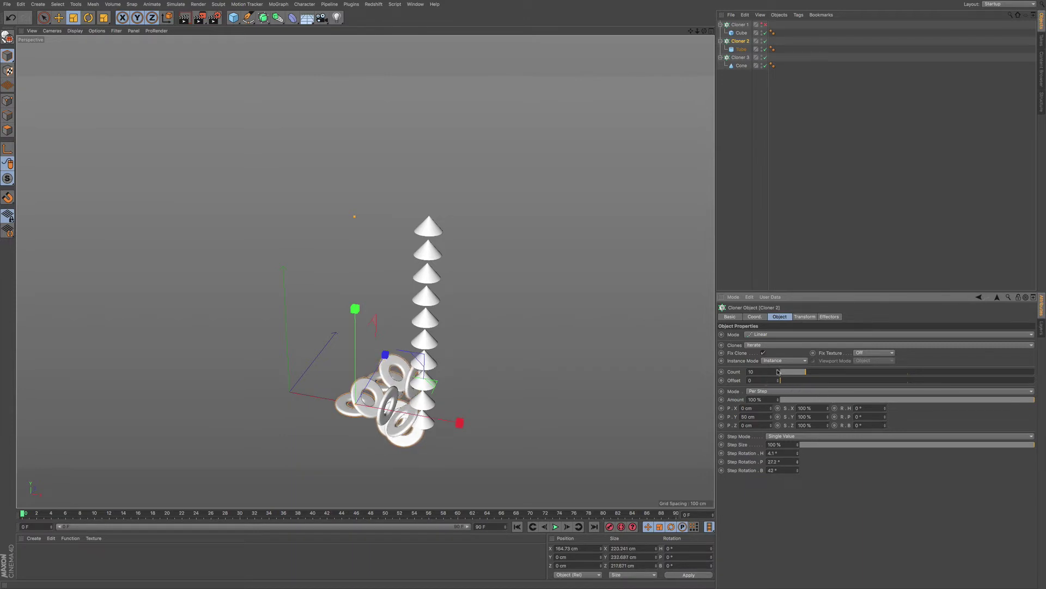
- Raise the torus count and switch Cloner 2 to End Point spacing
drag(778, 371, 781, 365)
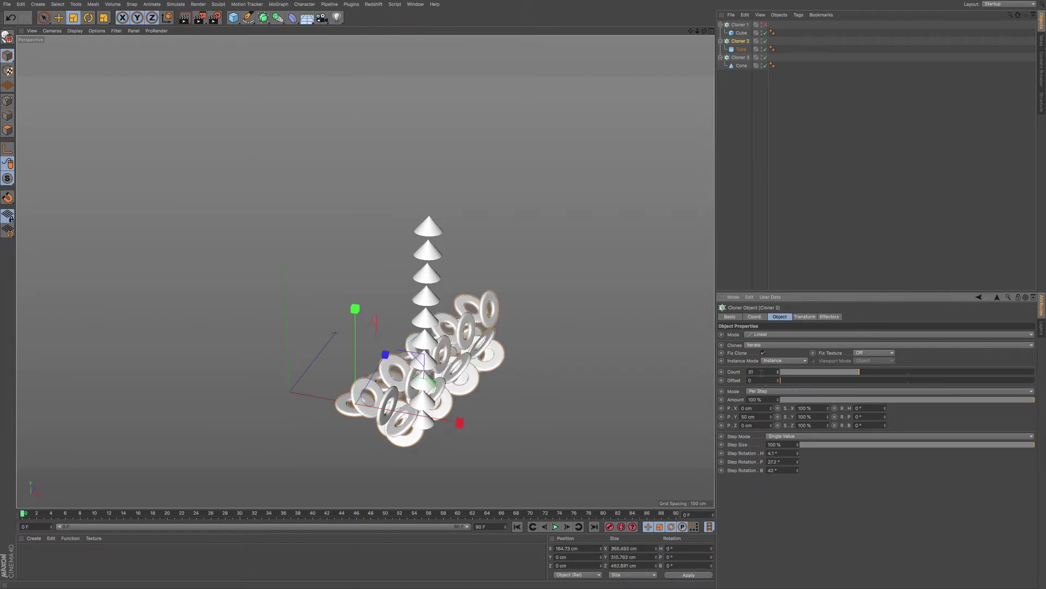
click(785, 391)
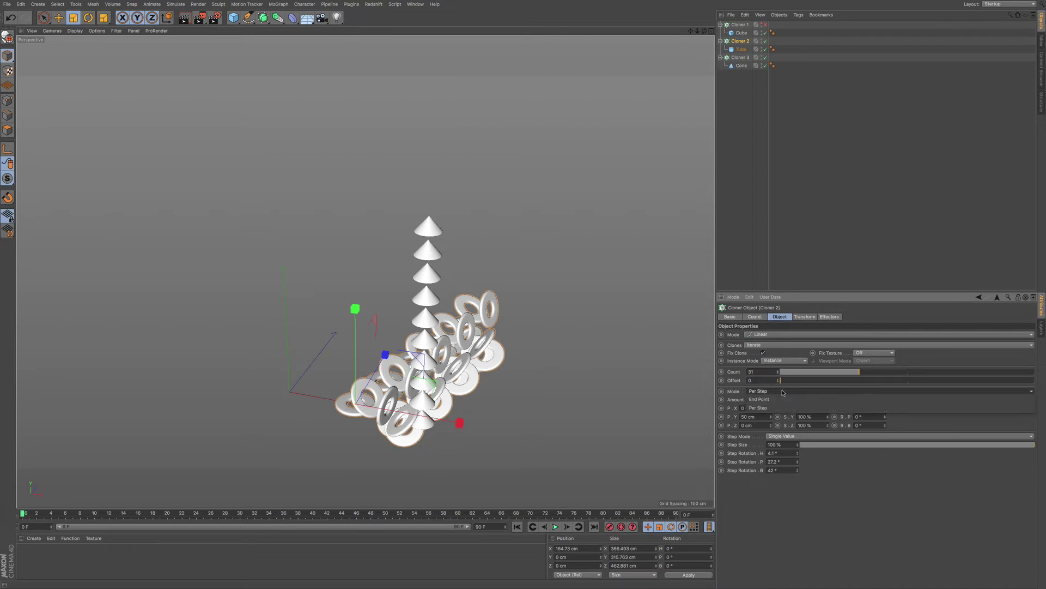
click(781, 400)
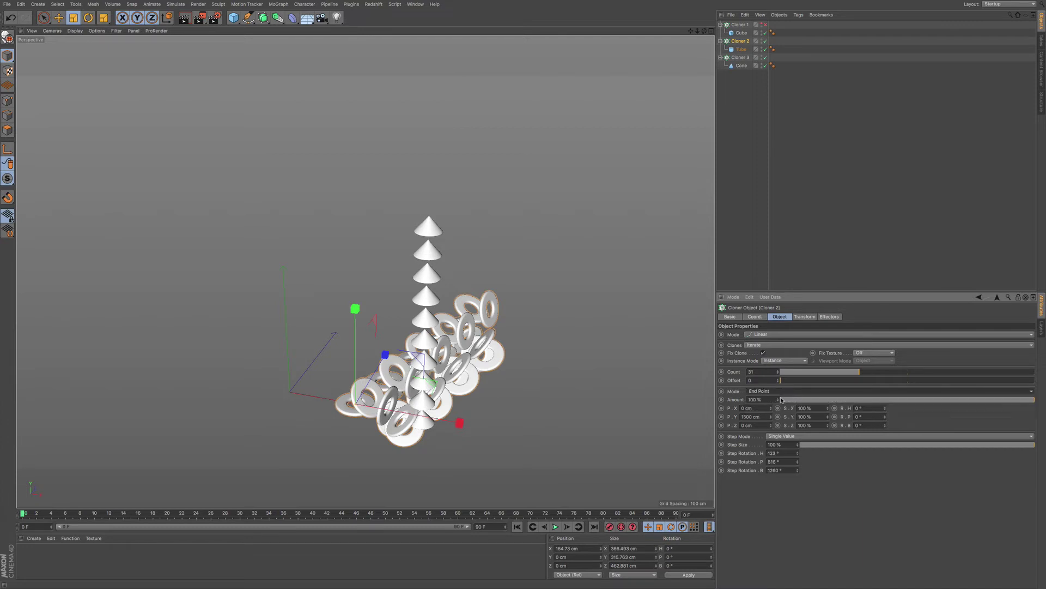
drag(778, 372, 770, 392)
- Stretch the end point upward and tune to 18 tori with Step Rotation H 176.4° and lower pitch
drag(796, 456, 834, 249)
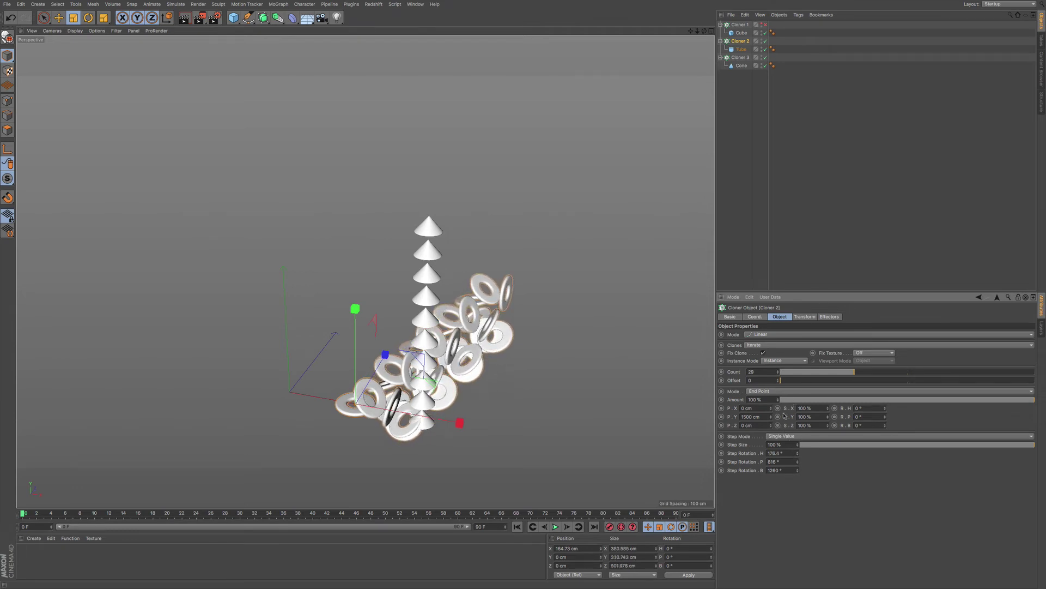
drag(772, 417, 837, 383)
mouse_move(796, 461)
mouse_down()
mouse_move(798, 486)
mouse_move(800, 473)
mouse_up()
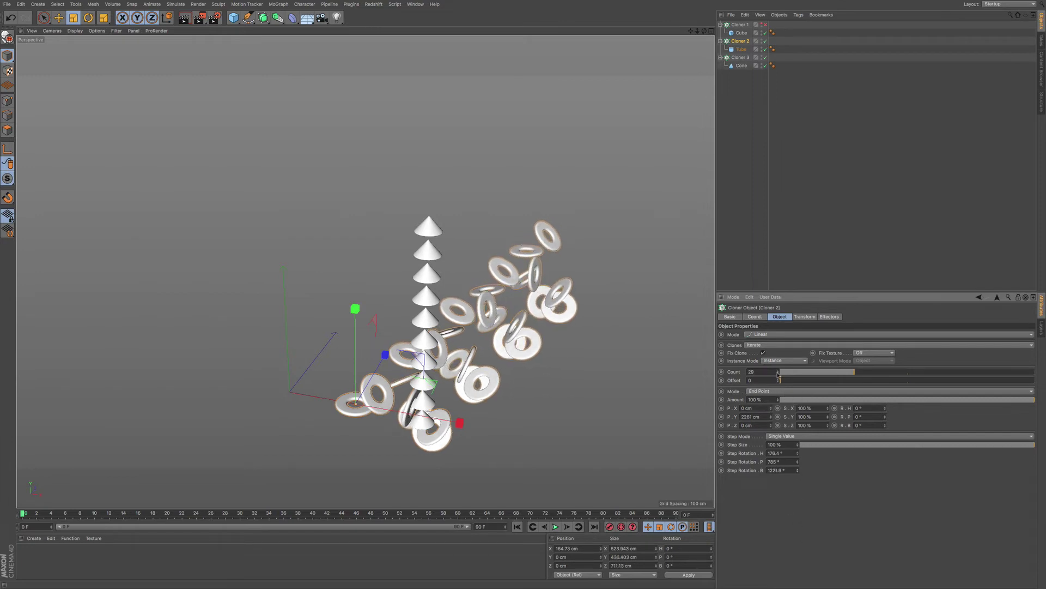
drag(840, 371, 862, 364)
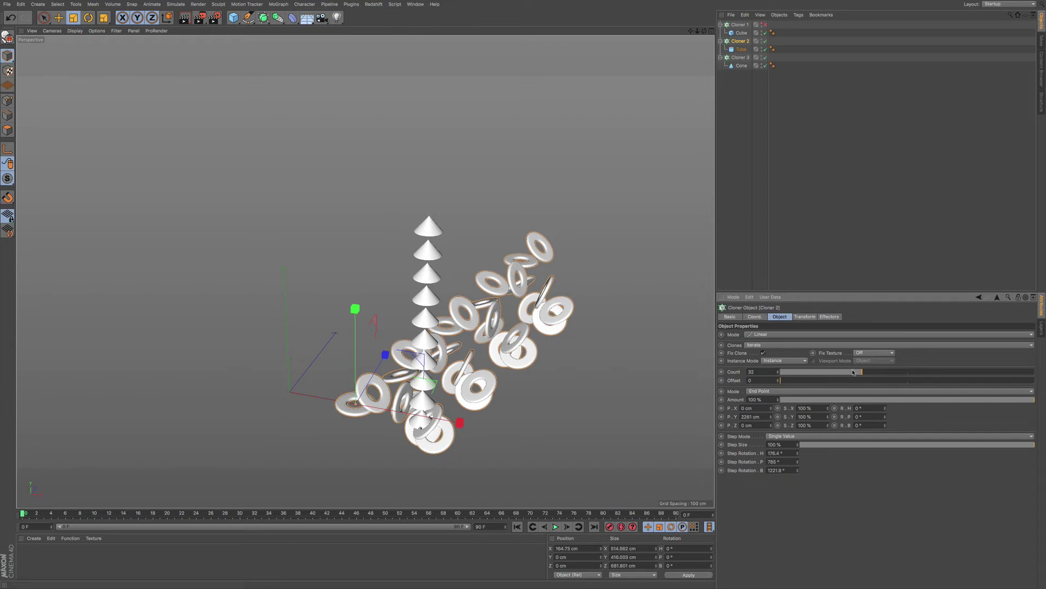
drag(854, 372, 826, 372)
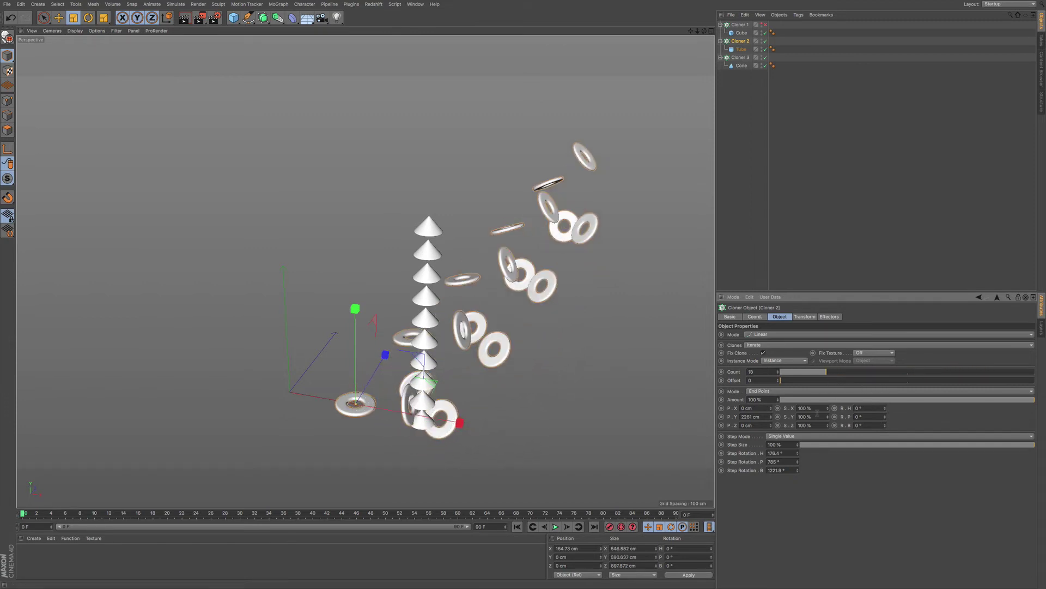
drag(798, 461, 809, 477)
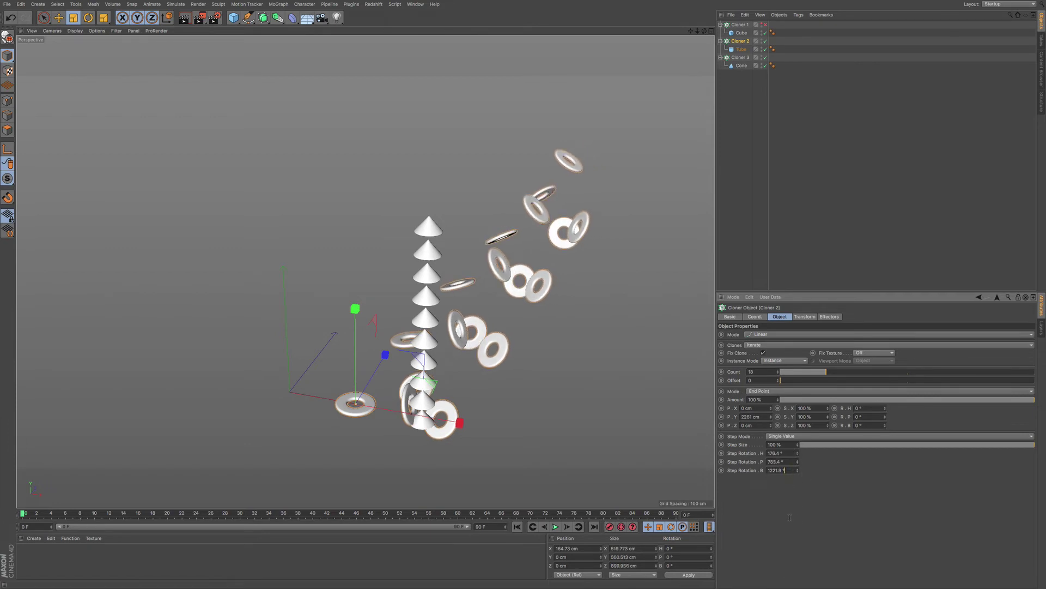
- Set the torus step rotations to B 25°, P 50°, H 25°, and drag P.Y down to about 1050 cm
double_click(777, 470)
text(25)
key(Return)
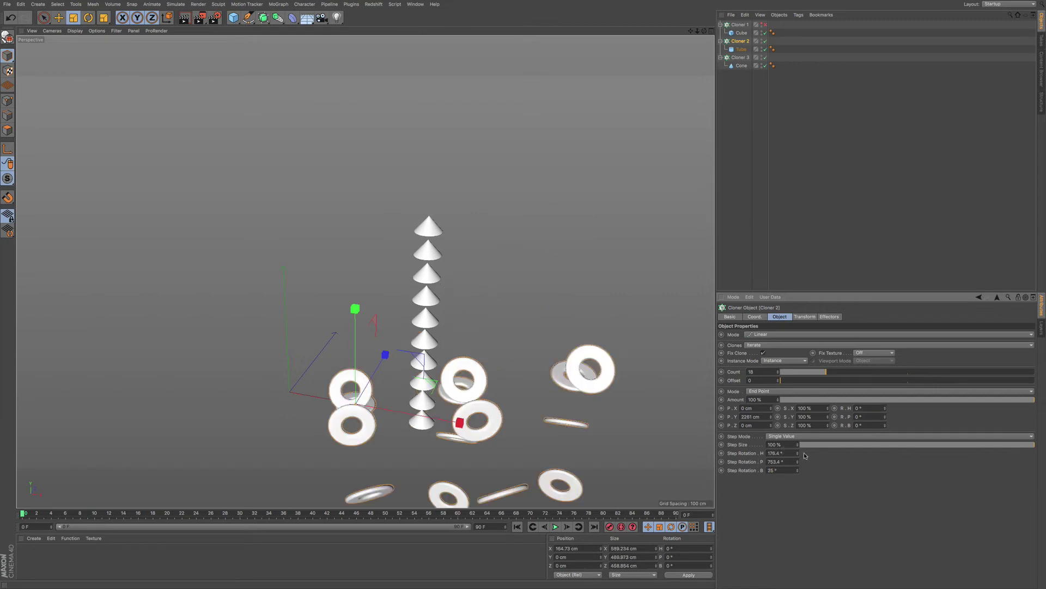
double_click(787, 461)
text(50)
key(shift+Tab)
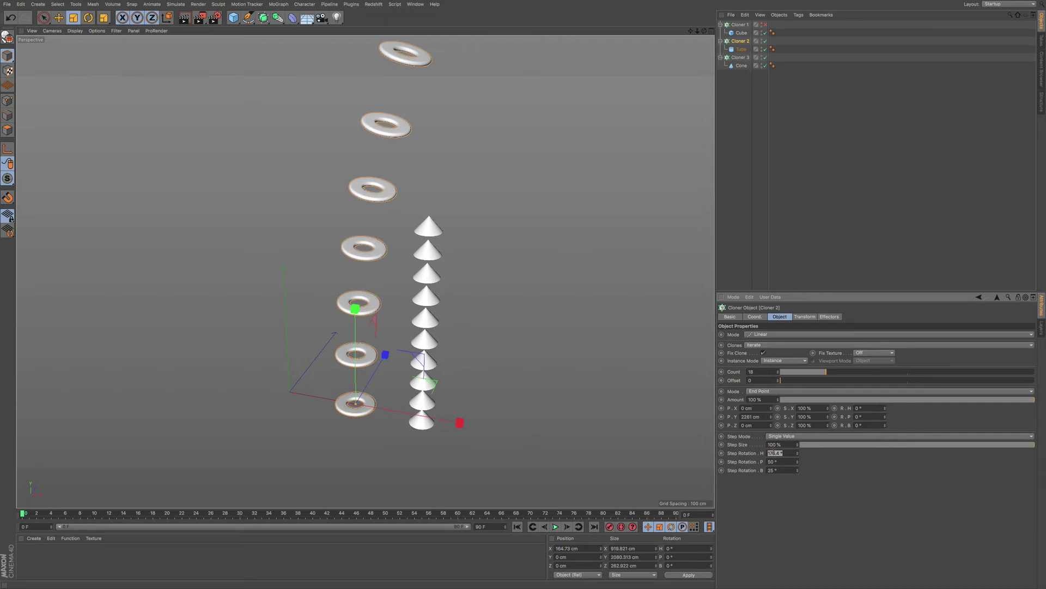
text(25)
key(Return)
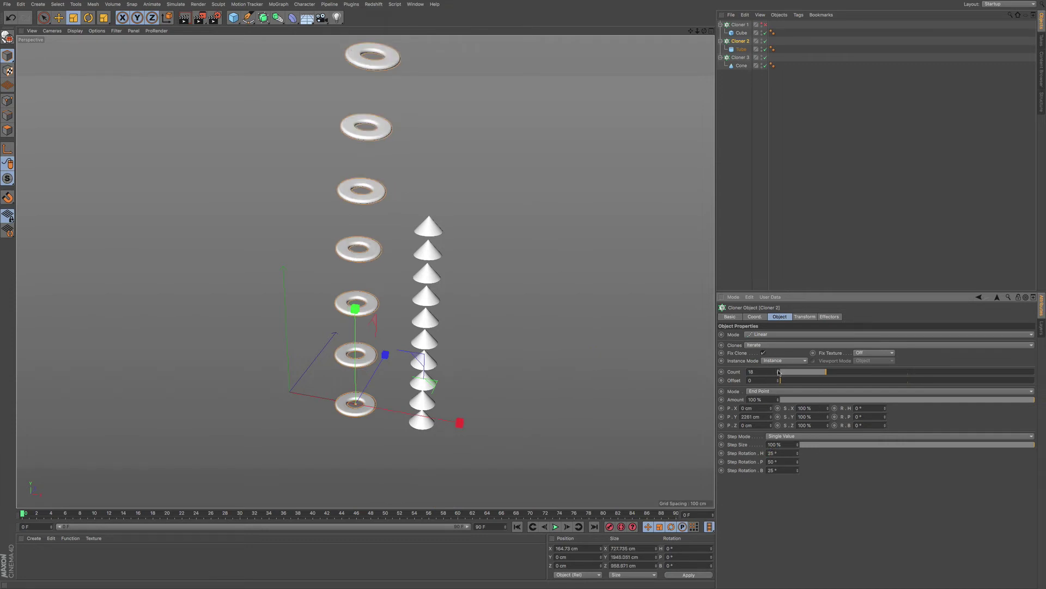
drag(771, 417, 749, 553)
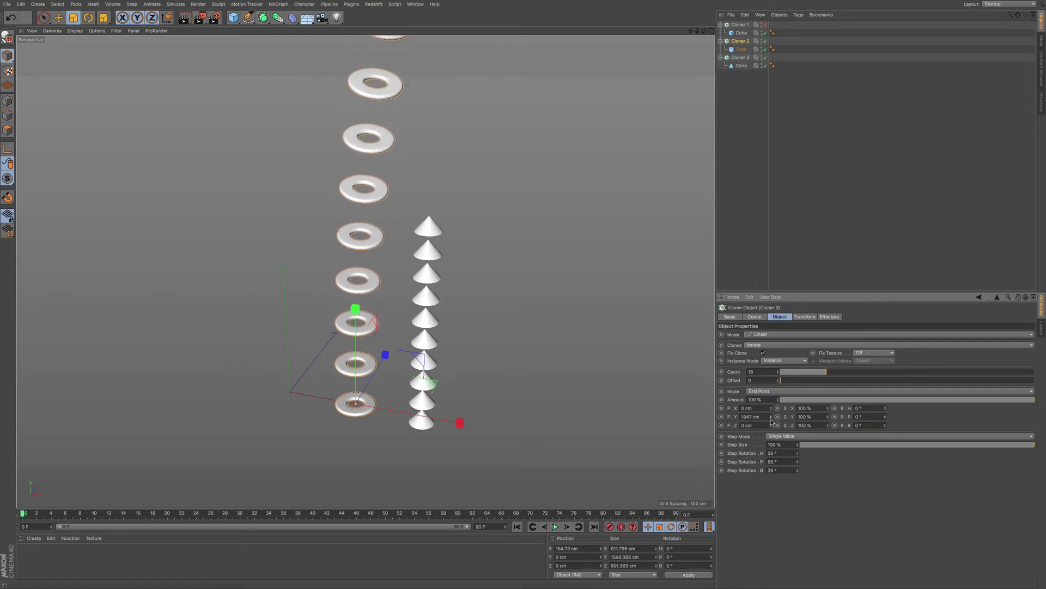
mouse_move(771, 416)
mouse_down()
mouse_move(785, 447)
mouse_move(778, 427)
mouse_up()
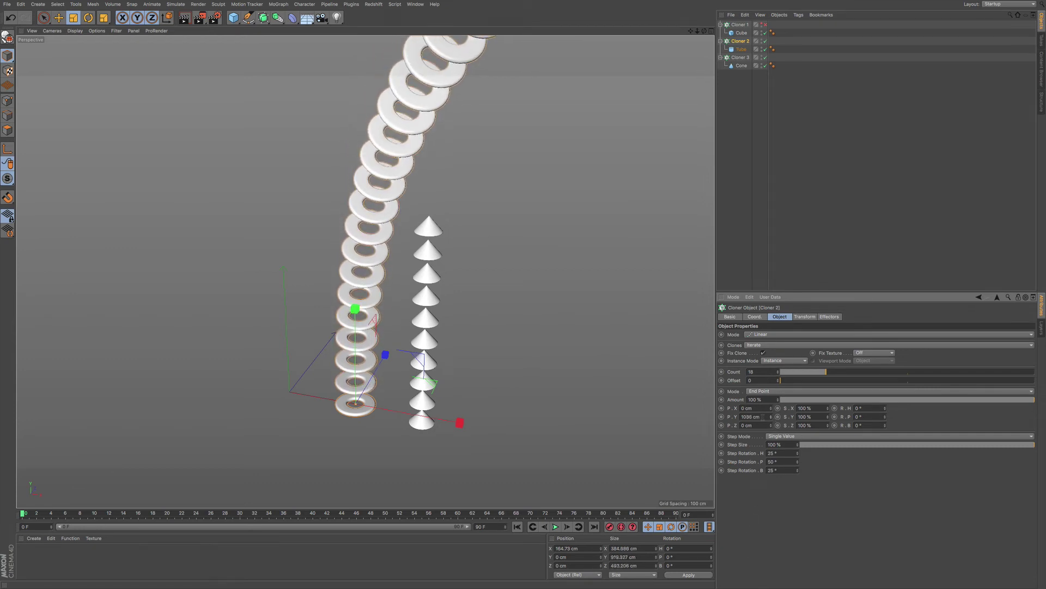
- Set the torus column height to 450 cm and bend the curve with heading and pitch steps
double_click(751, 416)
text(450)
key(Return)
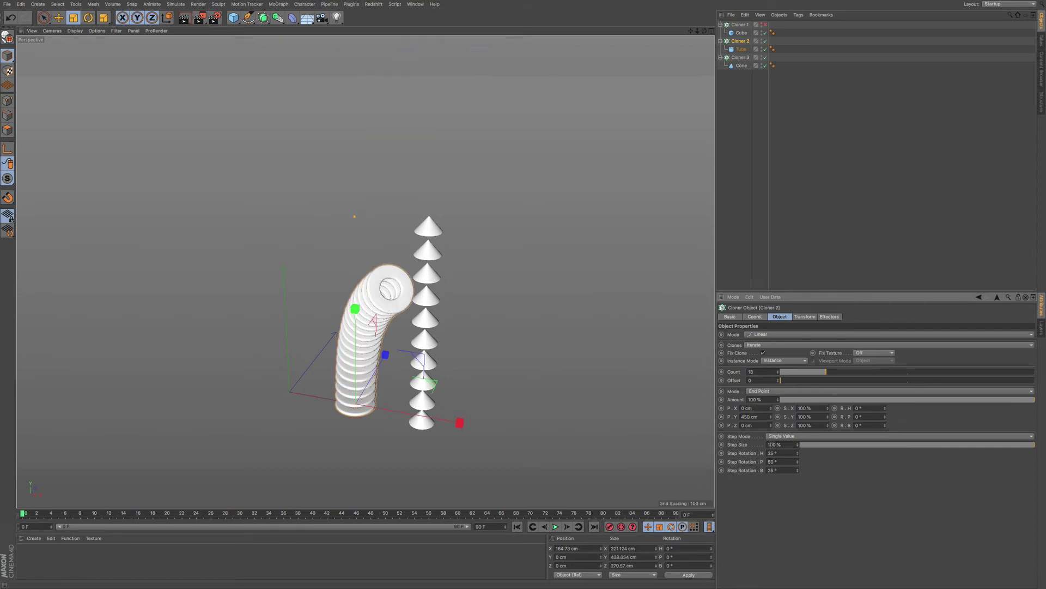
drag(799, 453, 818, 417)
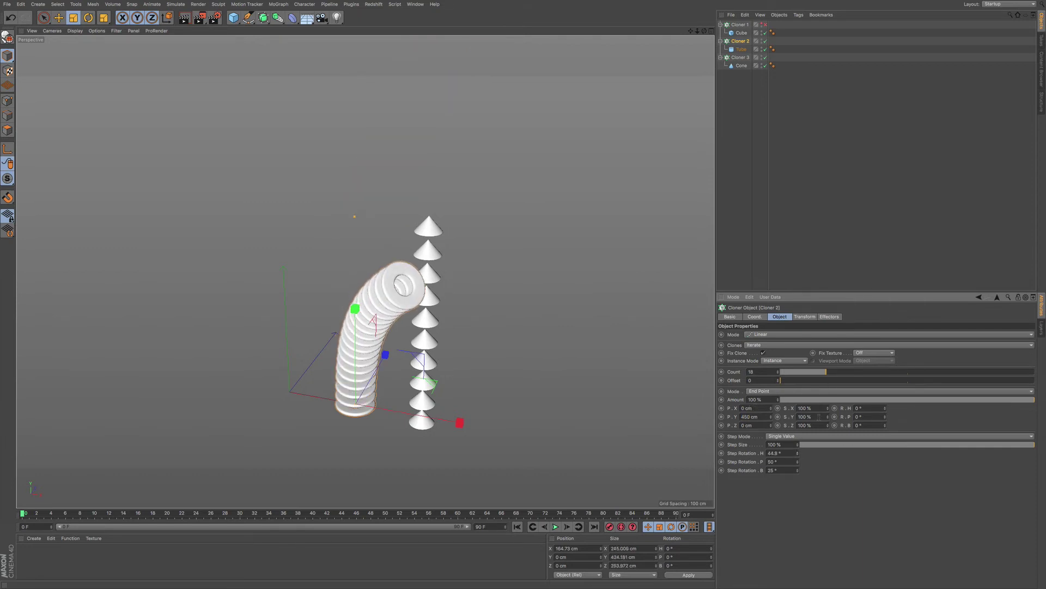
drag(798, 462, 822, 140)
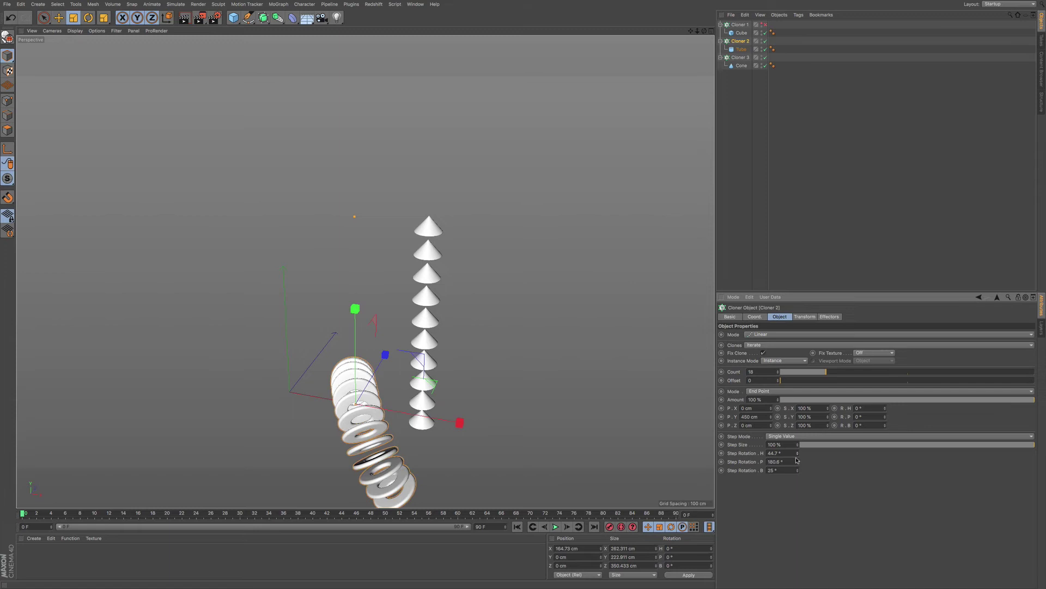
drag(797, 453, 793, 274)
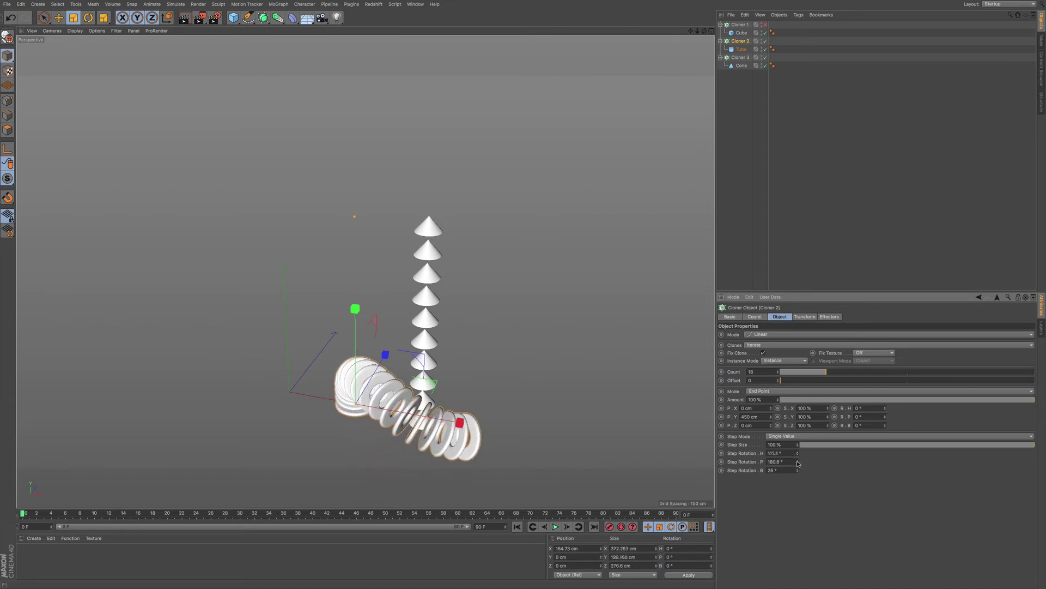
drag(798, 463, 842, 307)
drag(798, 461, 758, 386)
- Raise the torus count to 23 and widen each clone to 212% scale X
drag(822, 371, 839, 372)
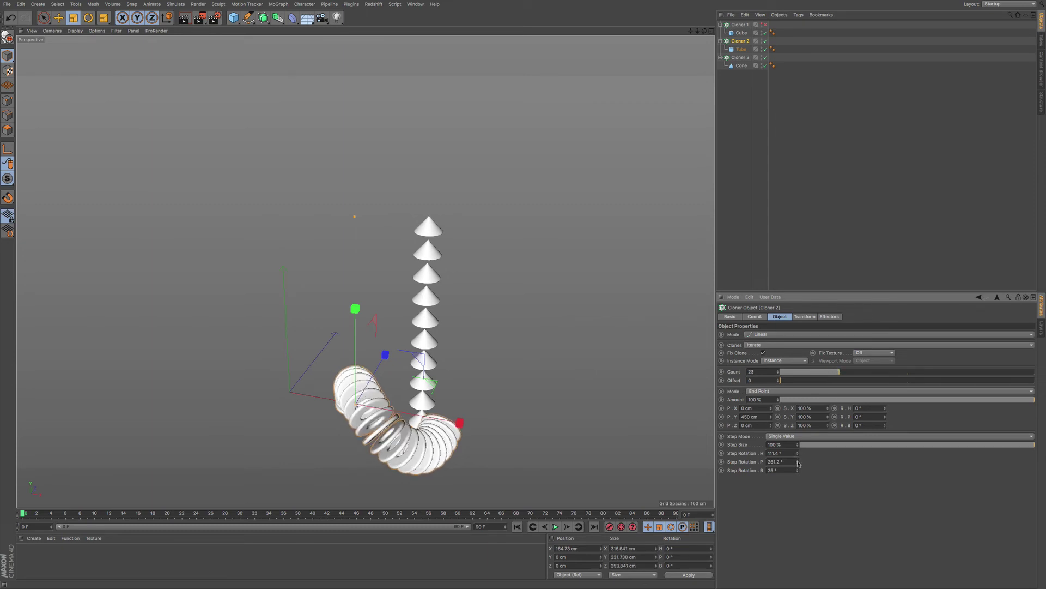
mouse_move(799, 462)
mouse_down()
mouse_move(809, 380)
mouse_move(803, 461)
mouse_up()
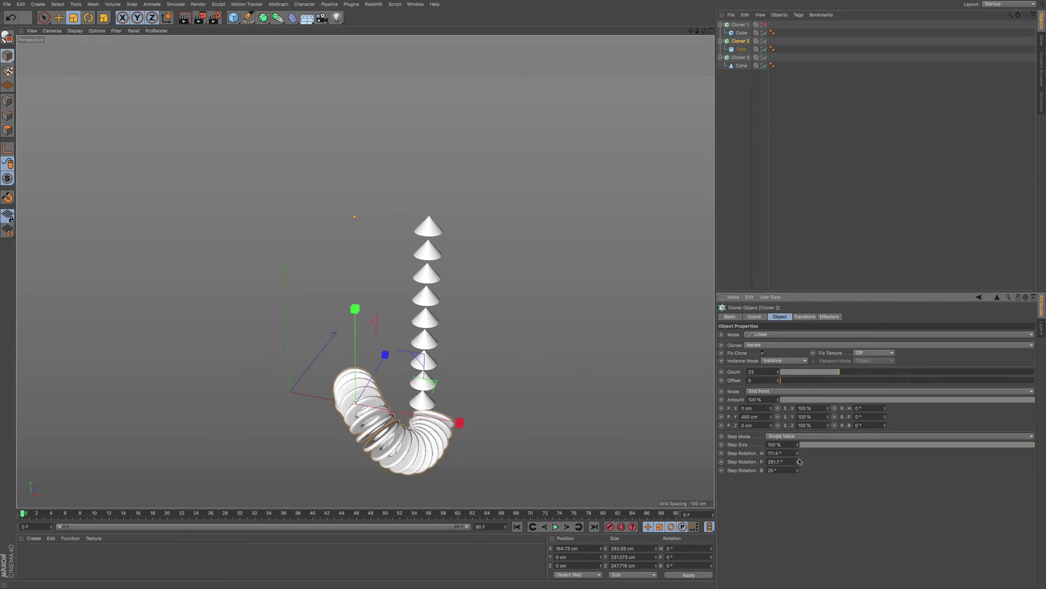
drag(828, 408, 839, 366)
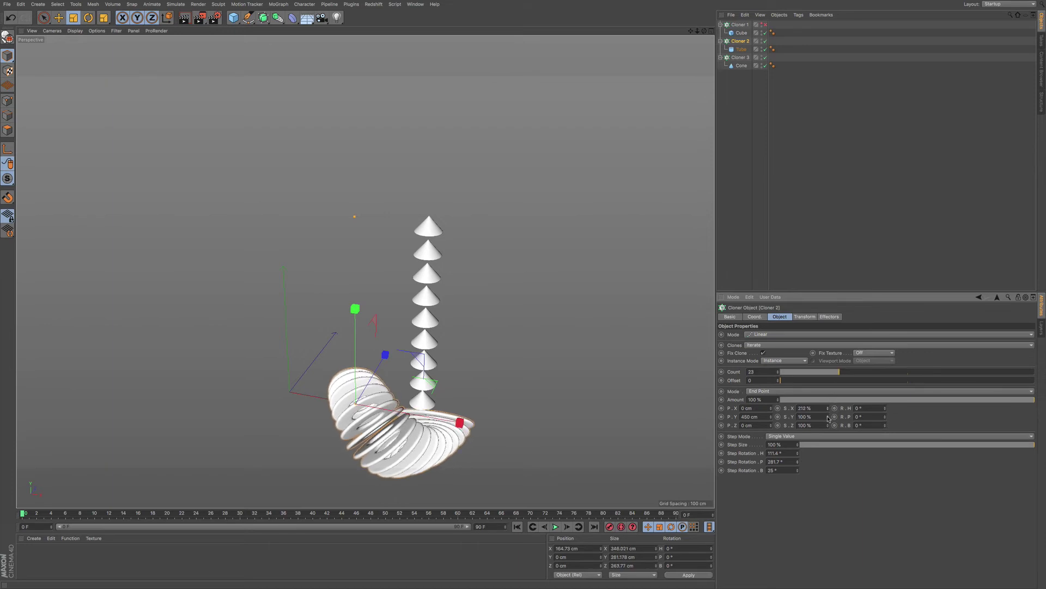
drag(828, 417, 886, 375)
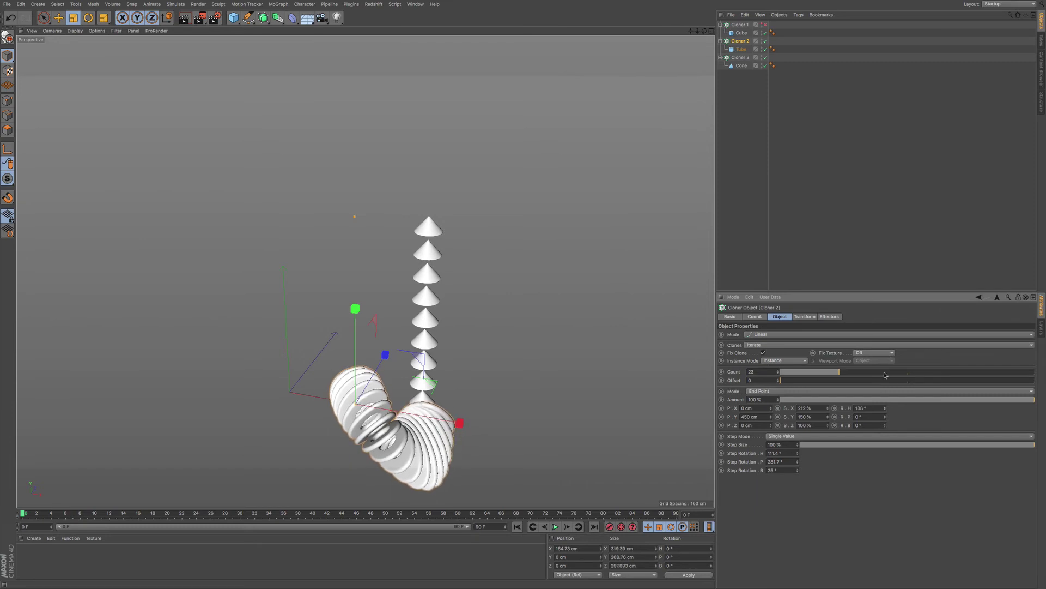
- Zero the pitch and bank steps, then bend the column over to H 111.4°, P −90.4°, B −16.6°
click(791, 461)
text(0)
key(Return)
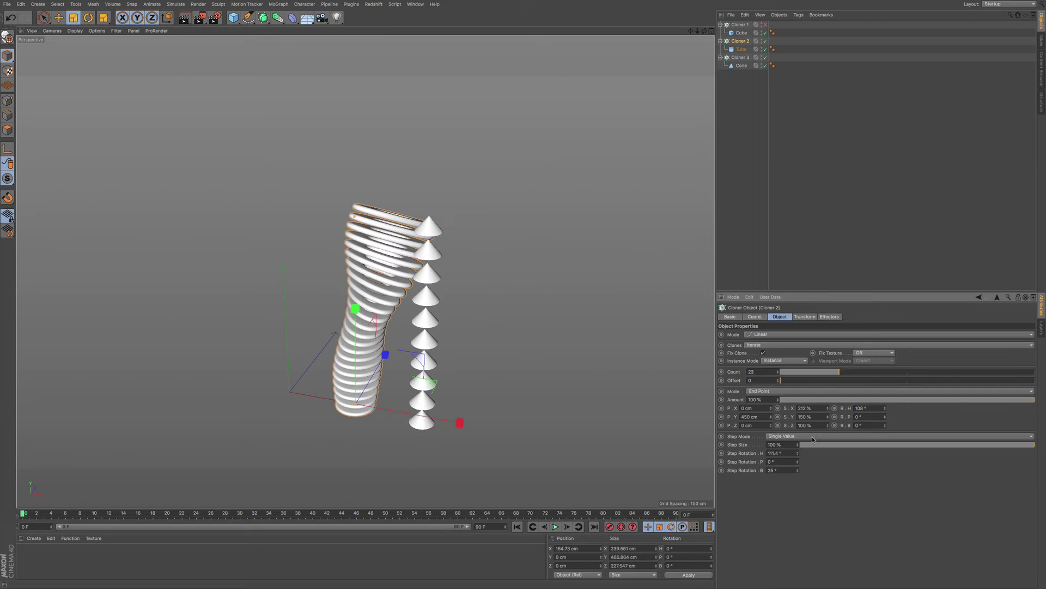
drag(798, 470, 781, 586)
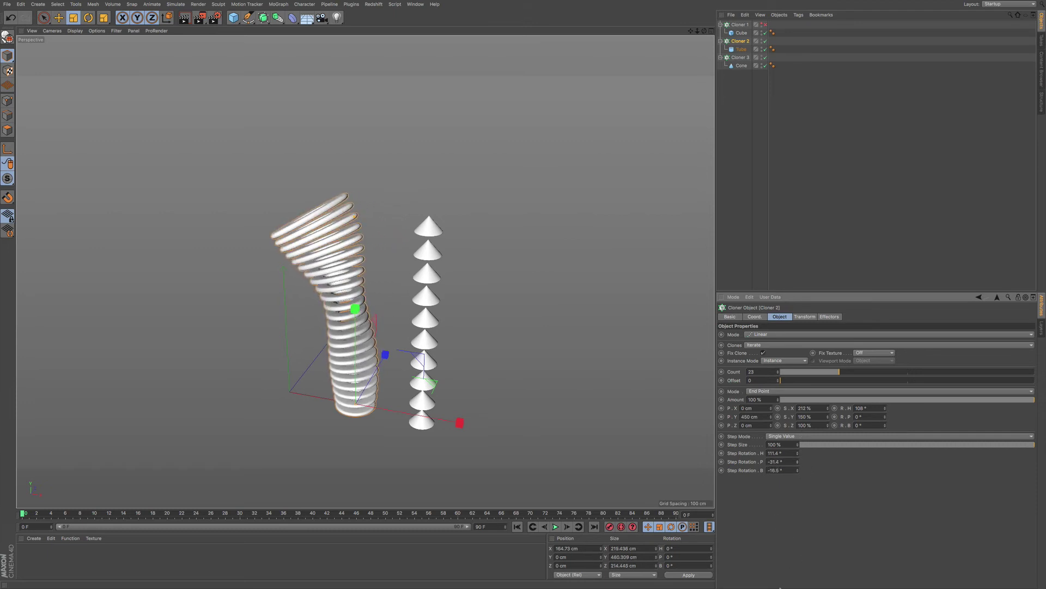
drag(797, 463, 783, 567)
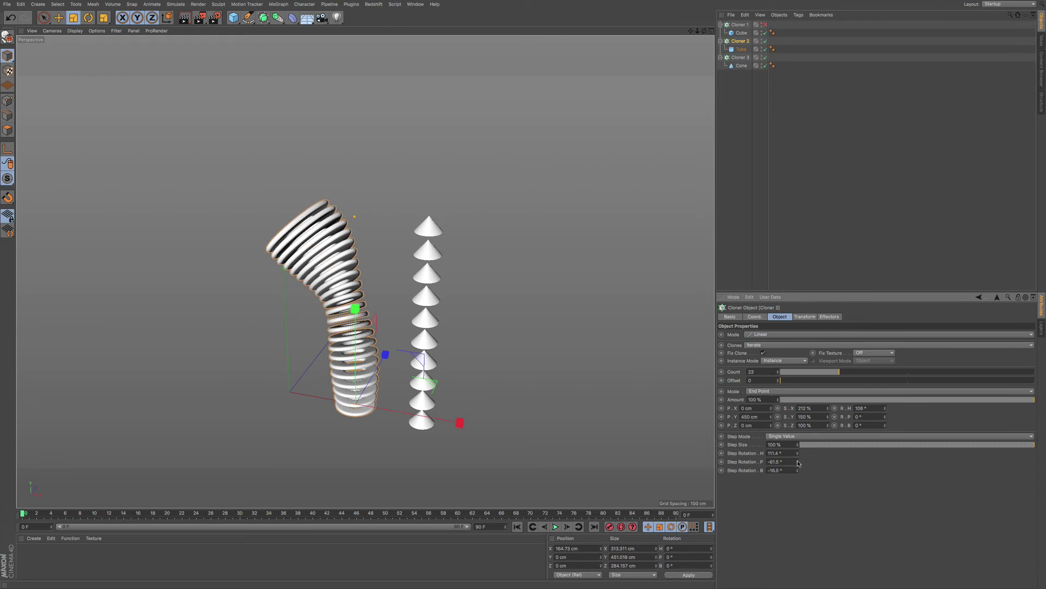
drag(798, 463, 789, 551)
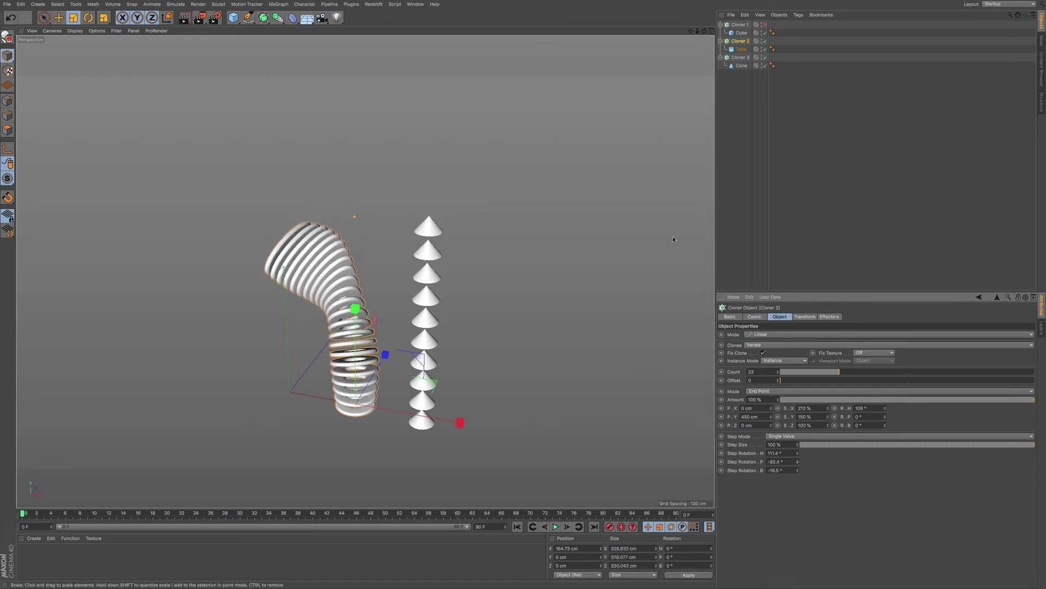
- Select Cloner 3, hide the torus cloner, and add a Random effector to scatter the cones
click(740, 58)
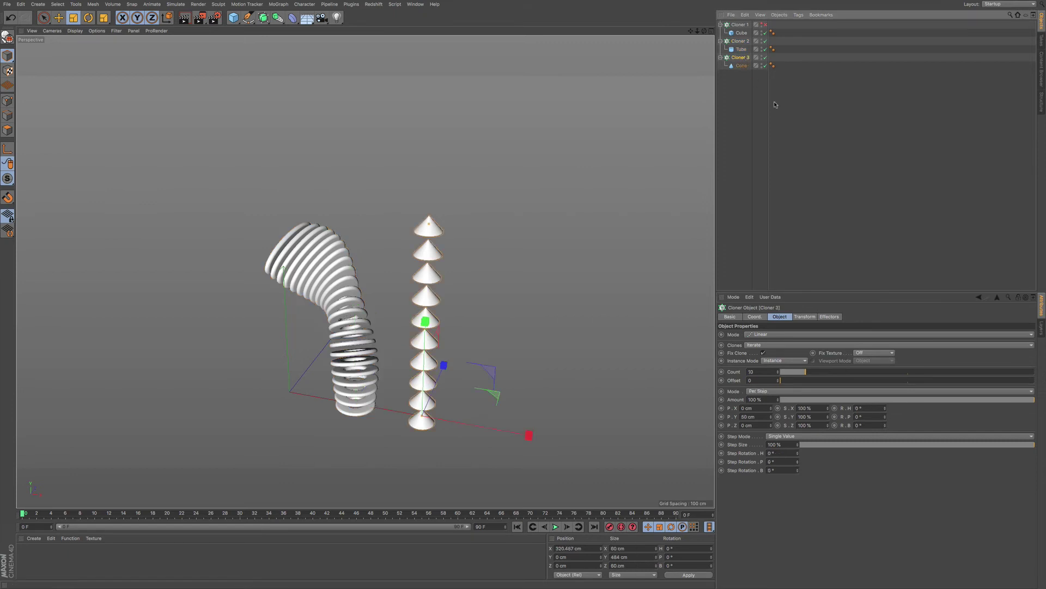
click(766, 41)
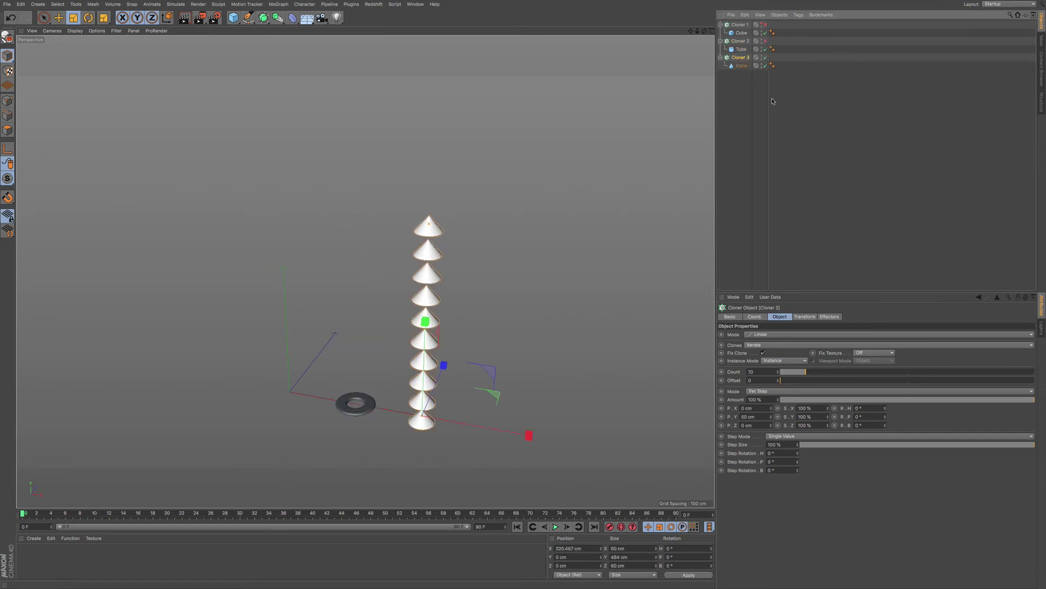
click(836, 319)
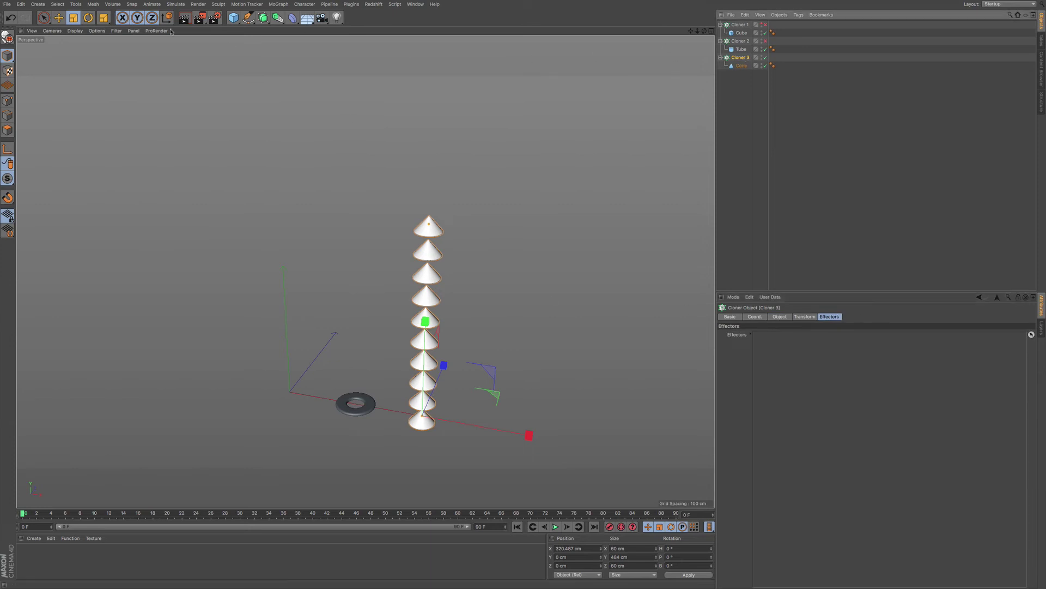
click(279, 5)
mouse_move(316, 16)
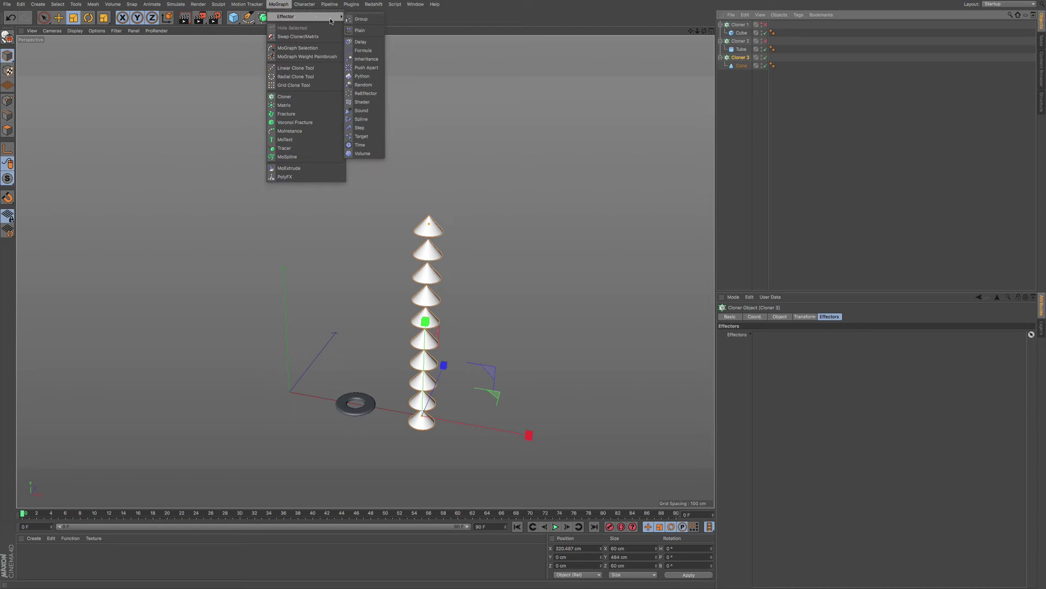
click(363, 85)
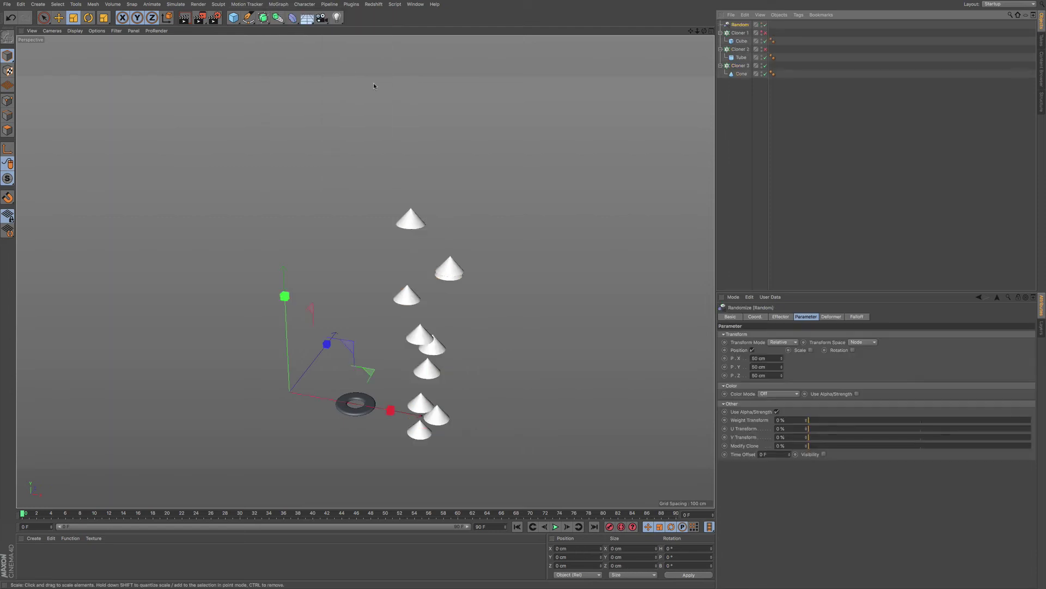
click(858, 317)
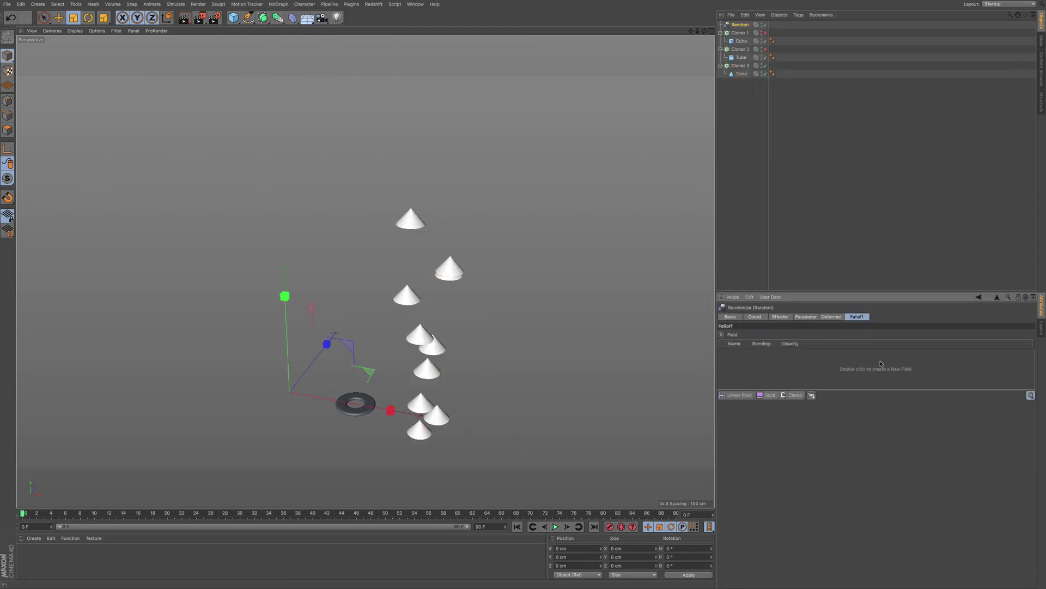
- Add a Box Field falloff and move it onto the middle of the cone column
click(758, 396)
click(747, 404)
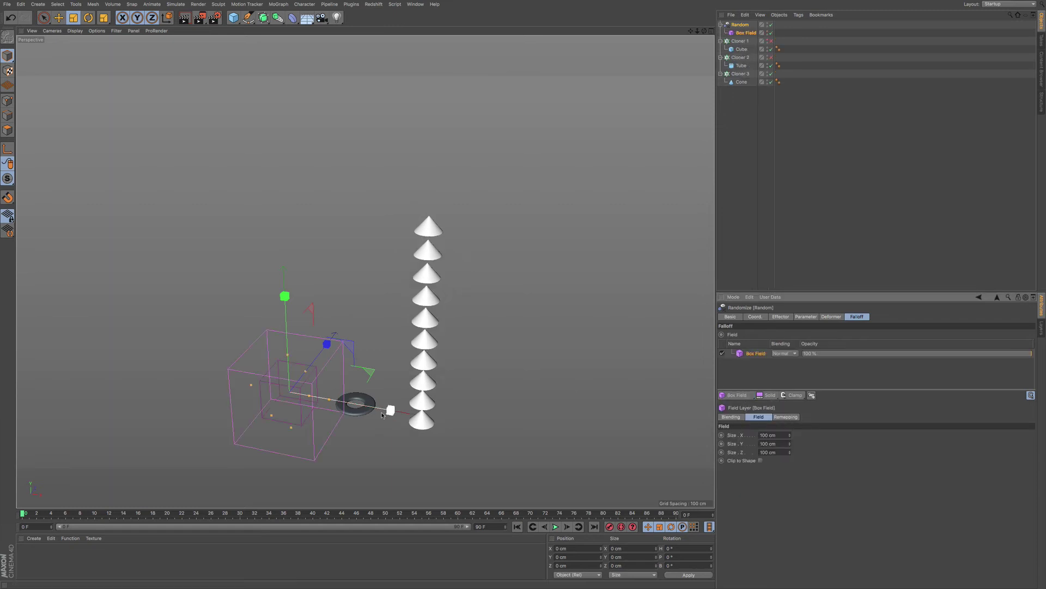
click(746, 33)
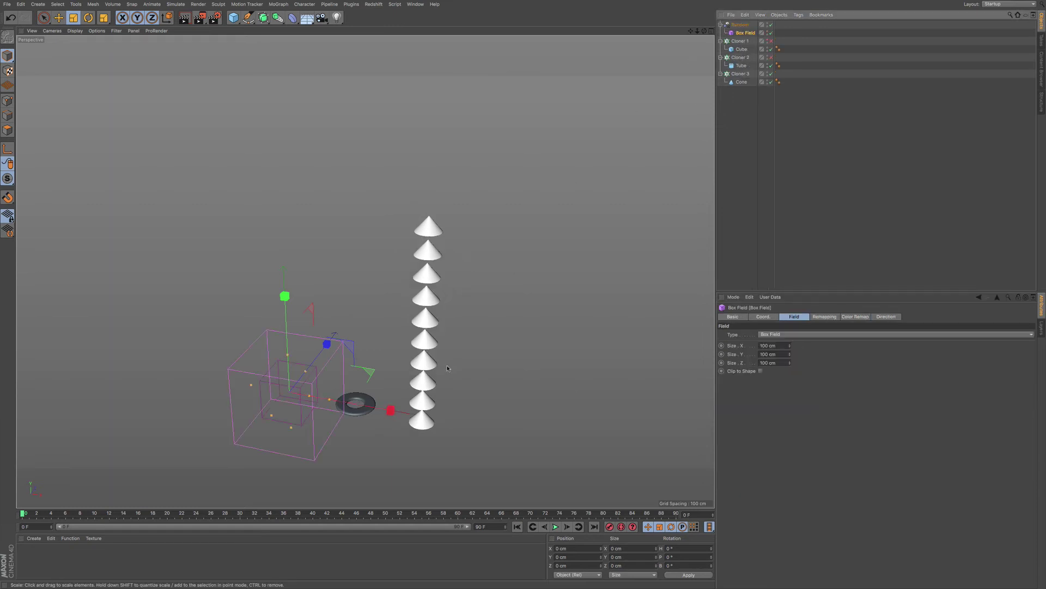
key(e)
drag(390, 410, 533, 436)
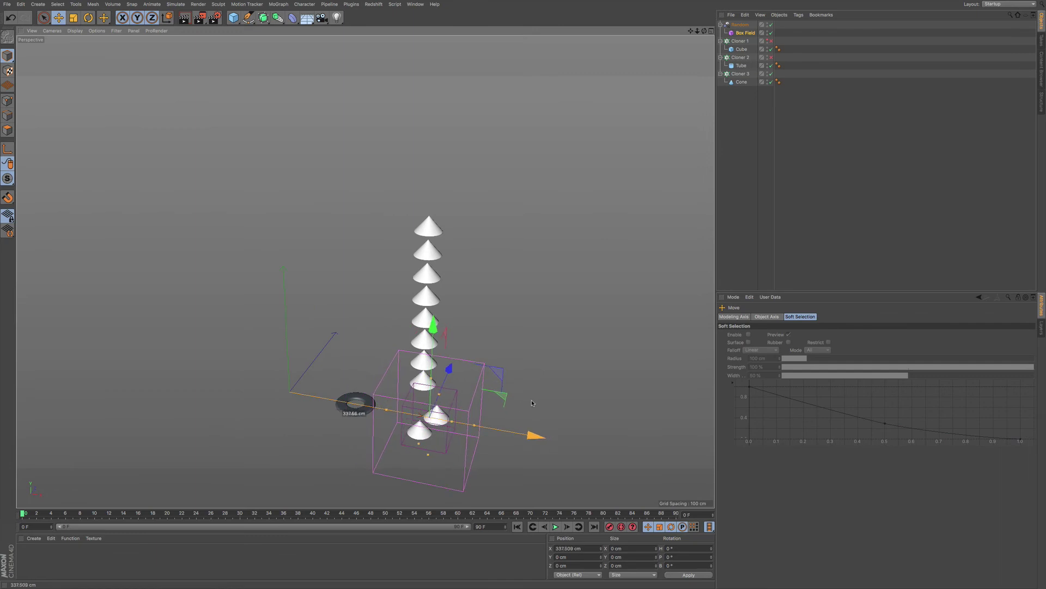
drag(442, 317, 445, 226)
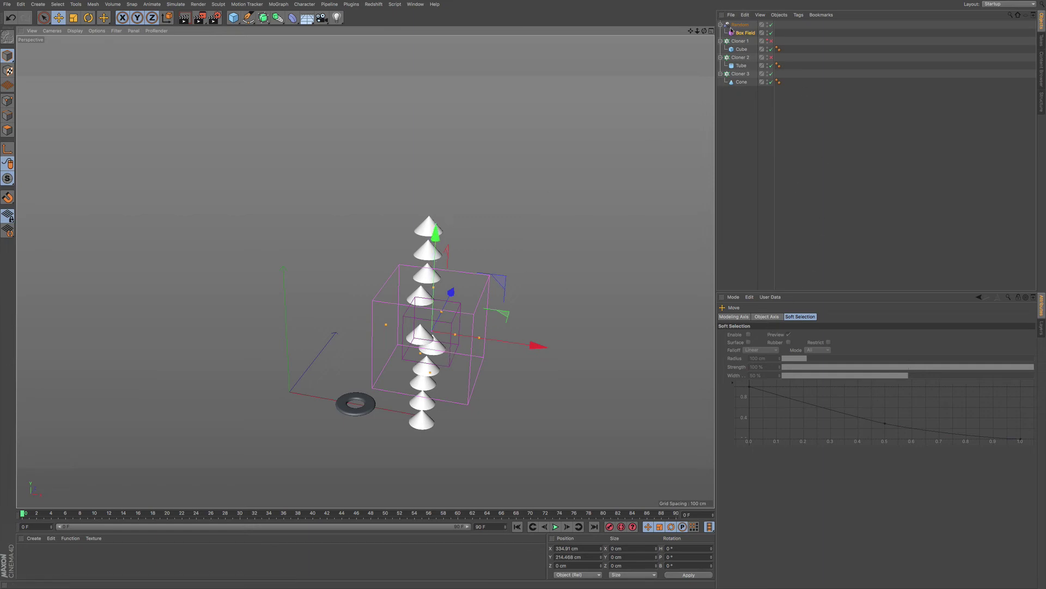
- Add a Spherical Field layer to the Random effector's falloff
click(784, 229)
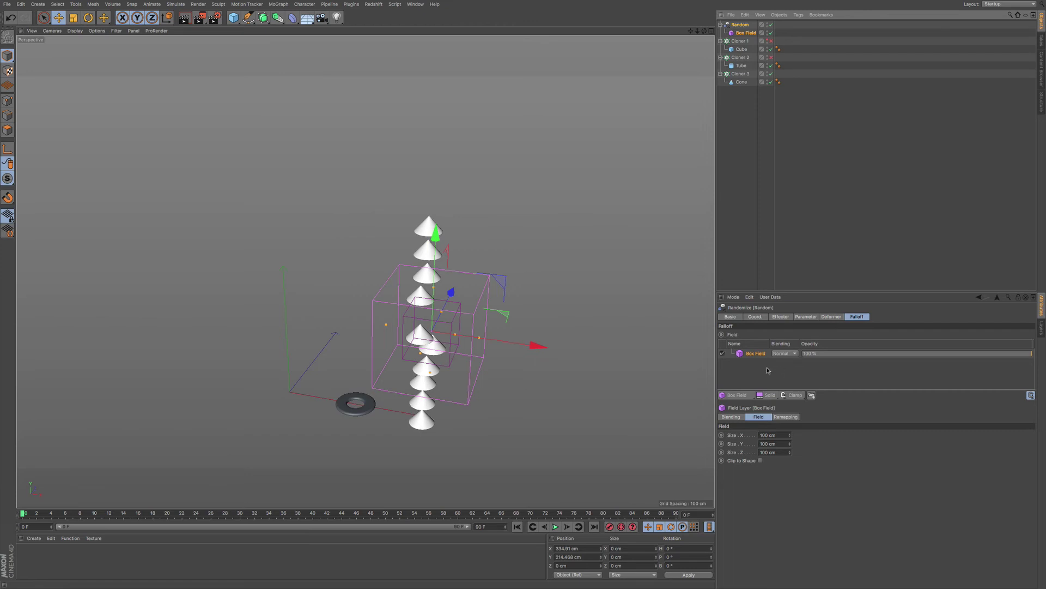
click(749, 399)
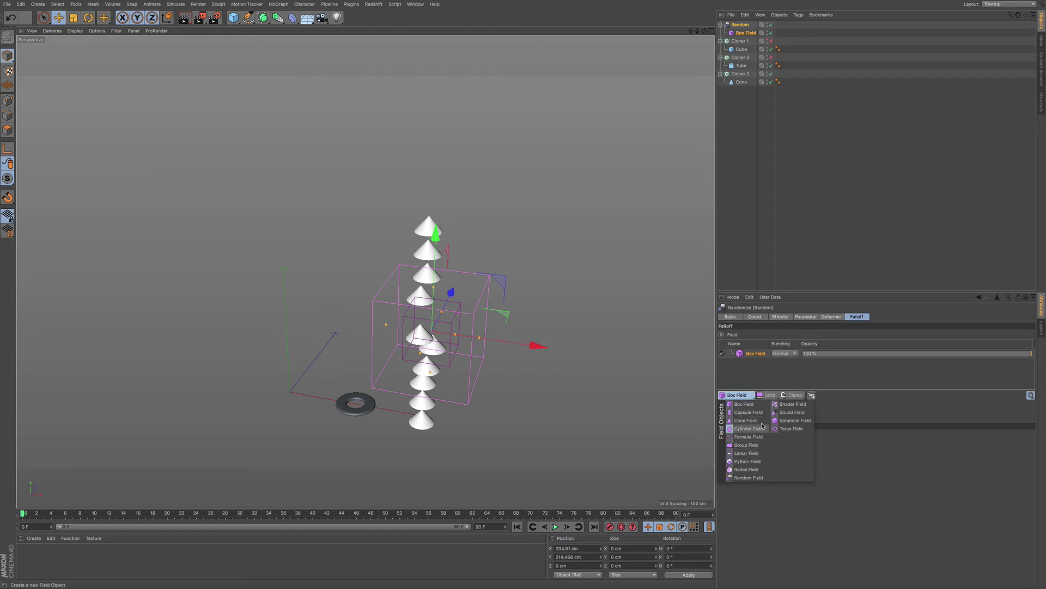
click(796, 421)
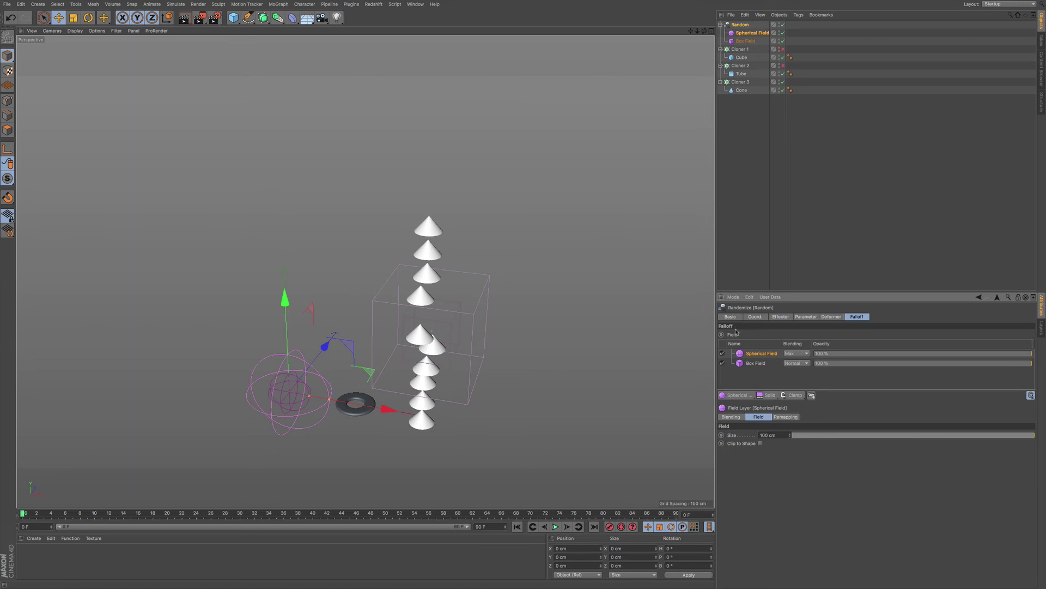
- Select the Spherical Field layer and move the sphere right and up onto the cone column
click(769, 367)
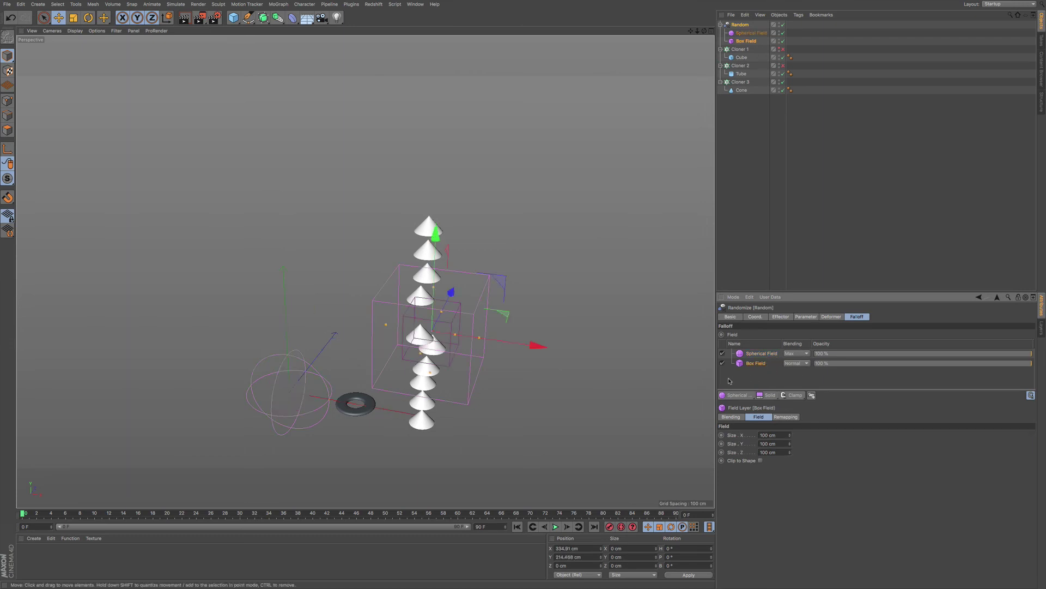
click(762, 354)
drag(395, 411, 528, 433)
drag(431, 320, 450, 167)
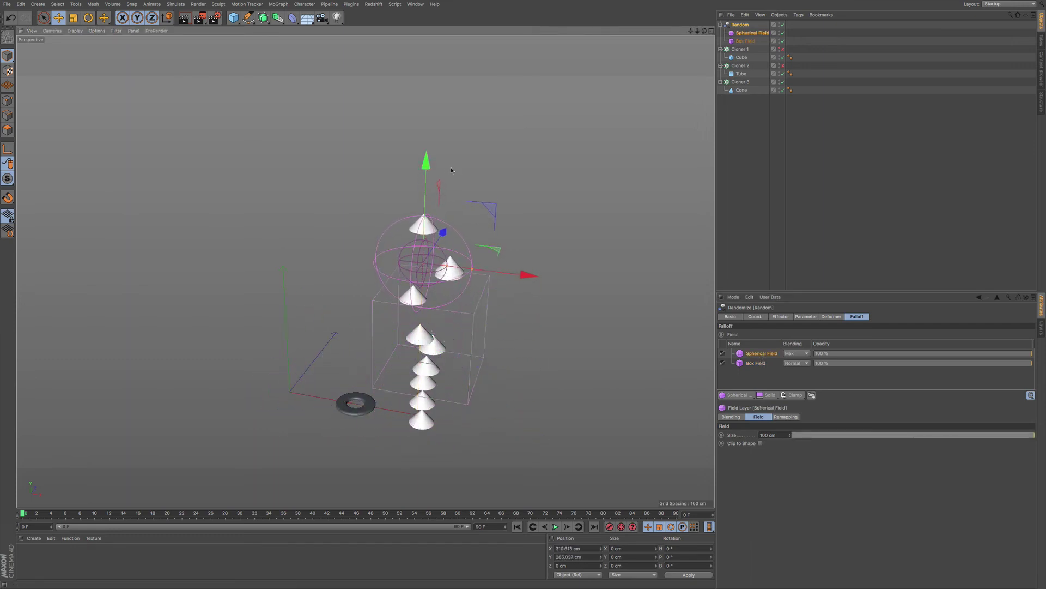
- Keep Max blending, enlarge the sphere to 137.28 cm and raise it to the column top
click(806, 354)
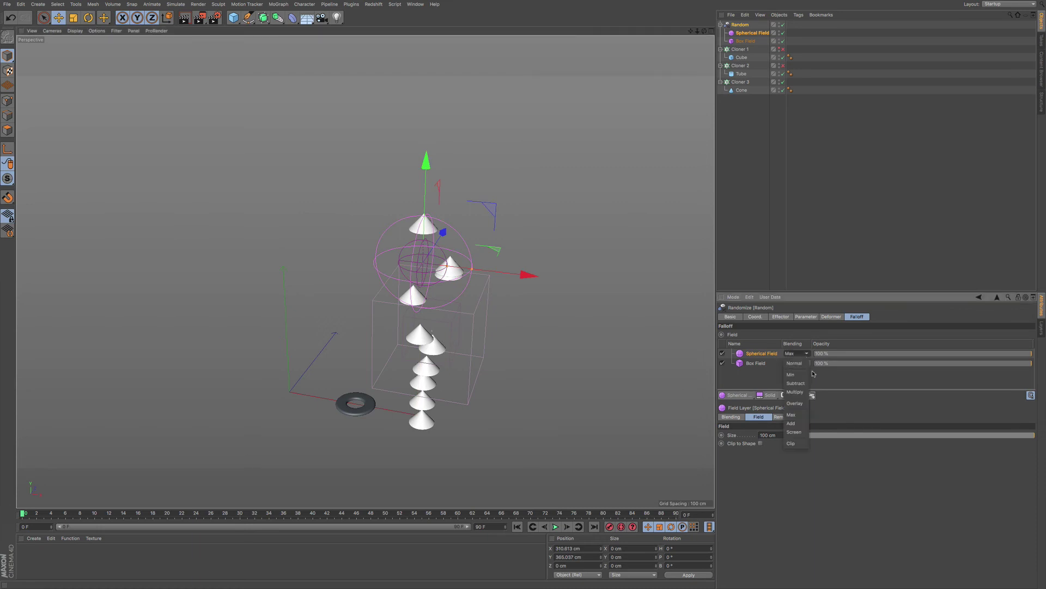
click(853, 380)
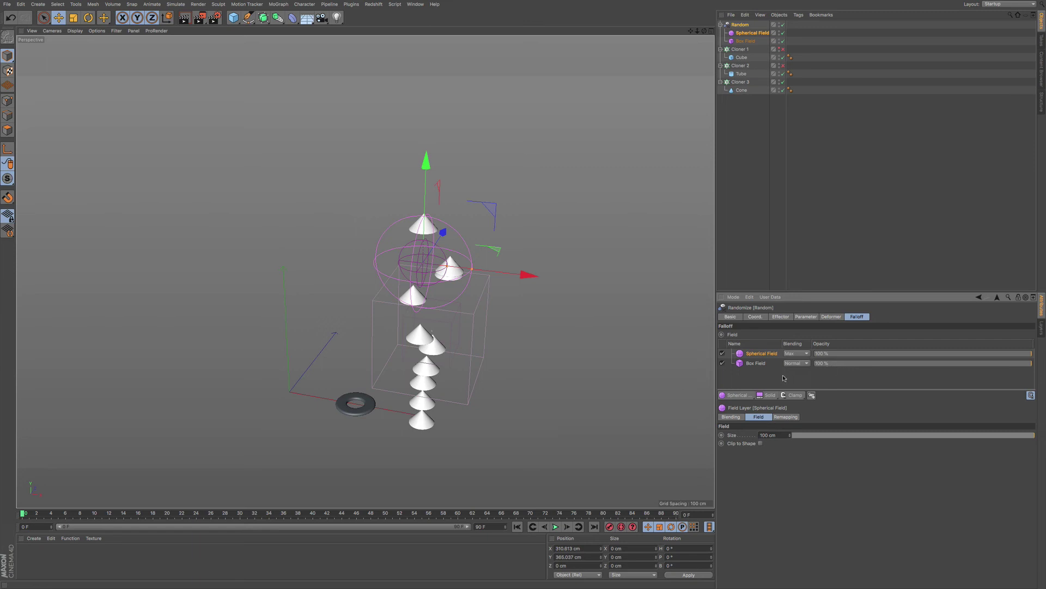
drag(420, 163, 423, 279)
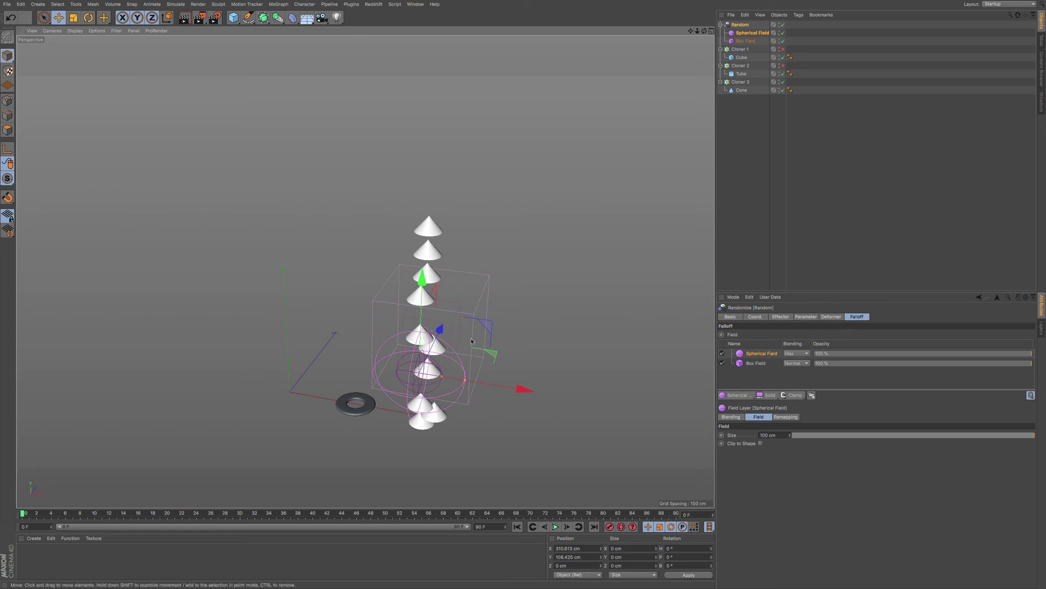
drag(465, 379, 483, 381)
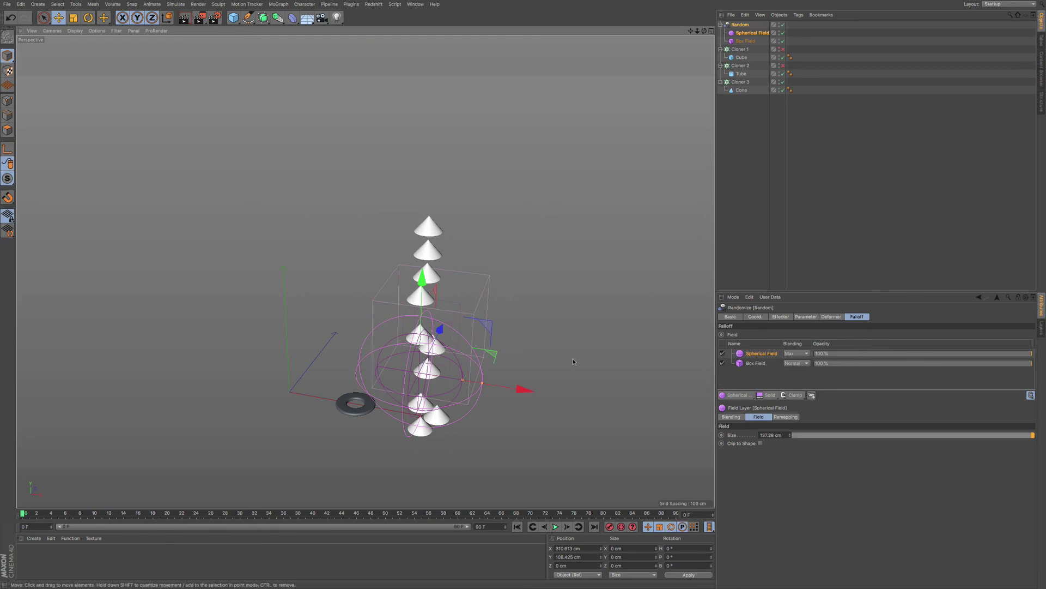
drag(422, 277, 426, 166)
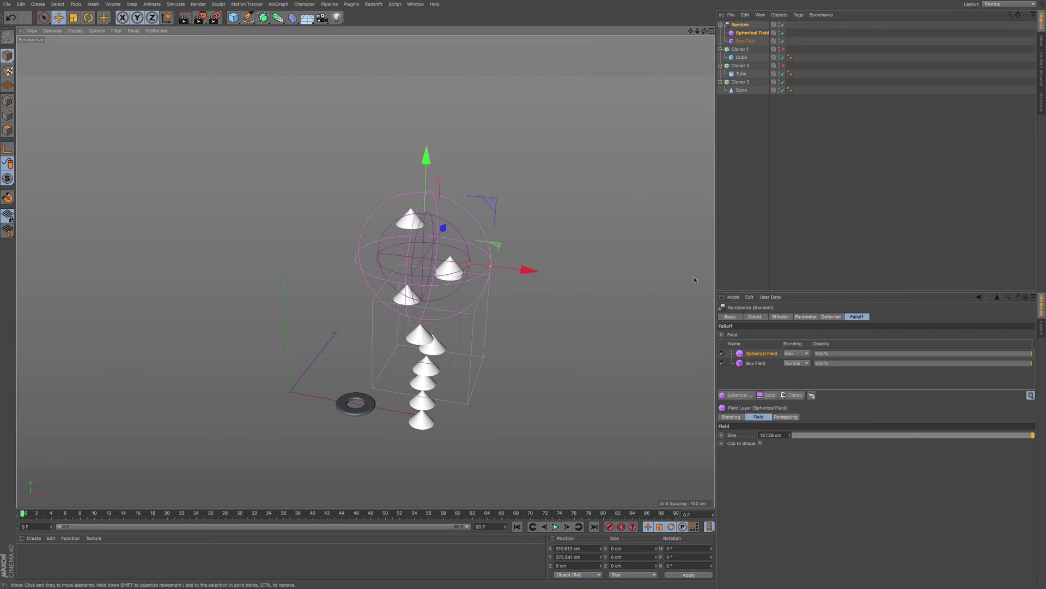
- Deselect the field and show the Random effector's Parameter tab with its 50 cm position randomization
click(737, 49)
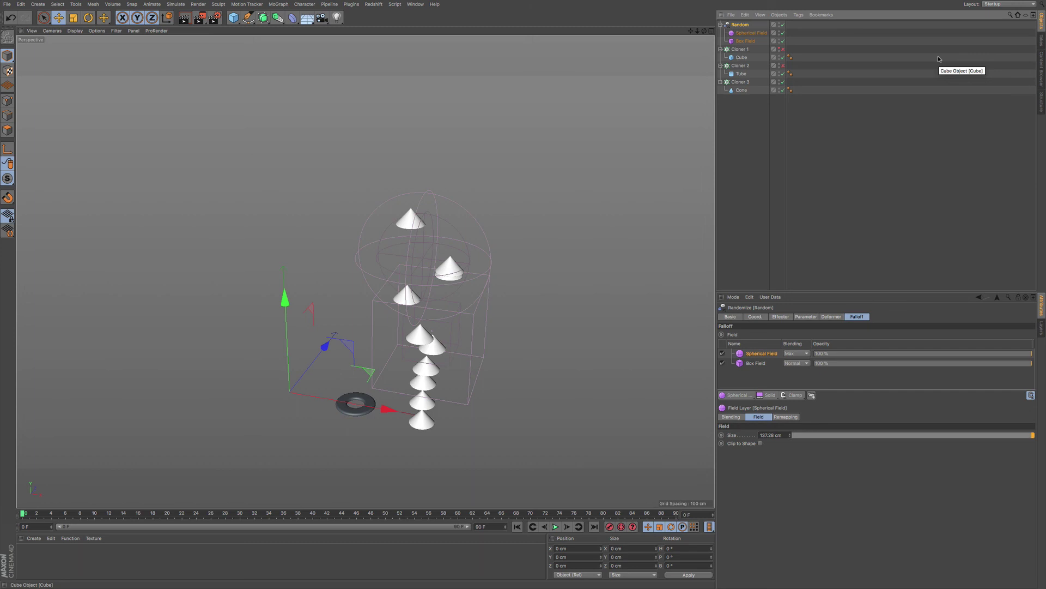
click(793, 317)
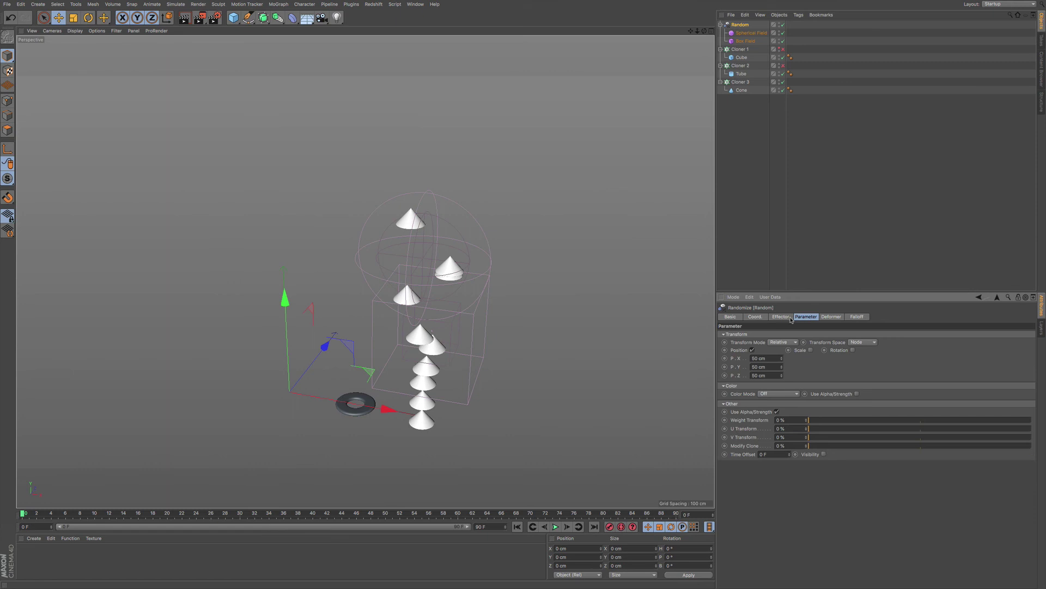
click(790, 319)
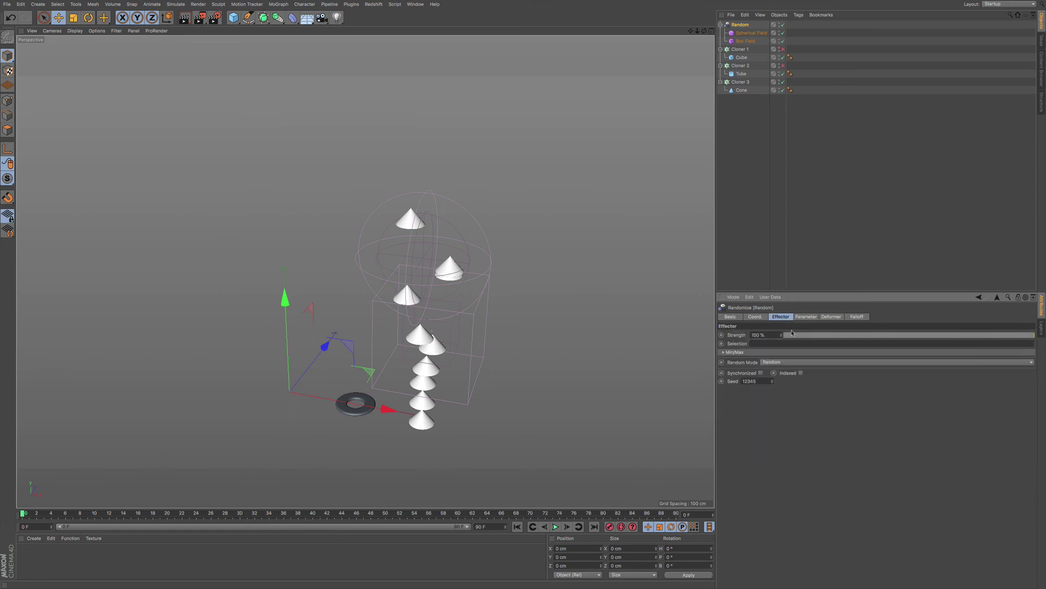
click(815, 318)
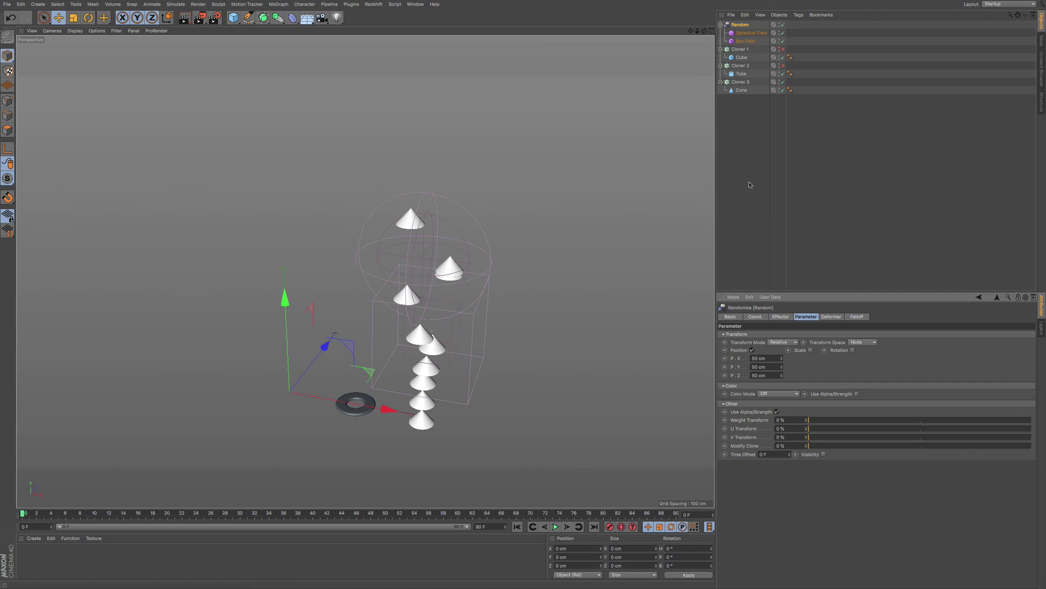
- Select Cloner 1 and review its Object settings, keeping Linear mode with 30 clones
click(740, 49)
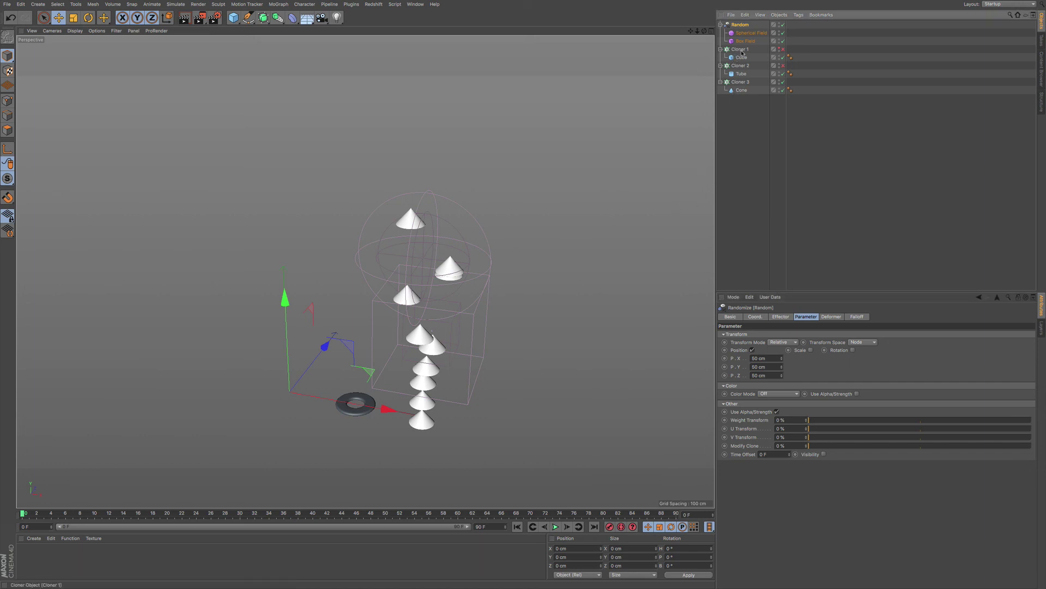
click(780, 316)
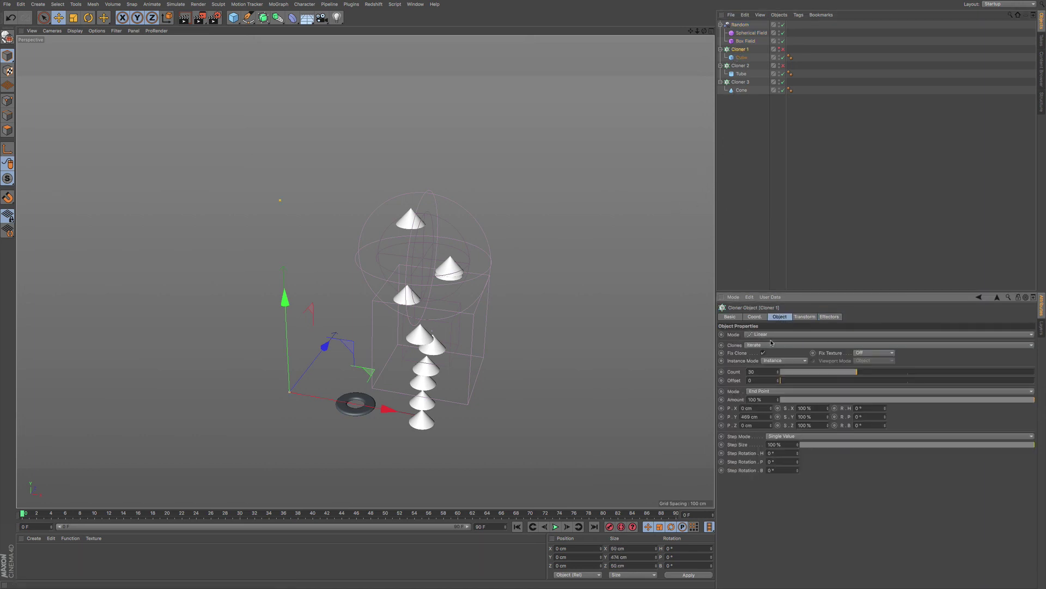
click(773, 336)
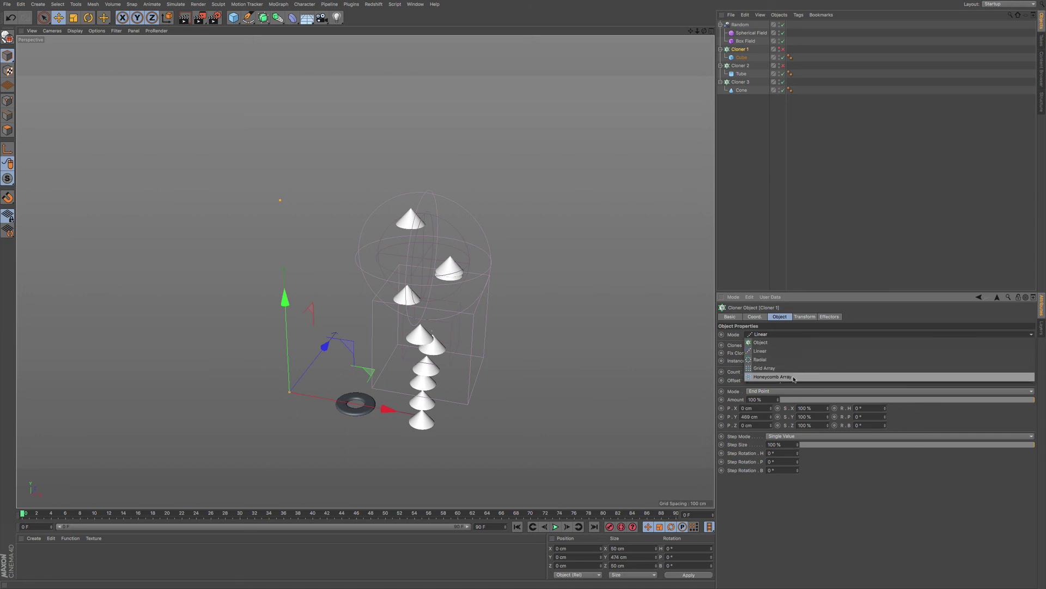
click(733, 437)
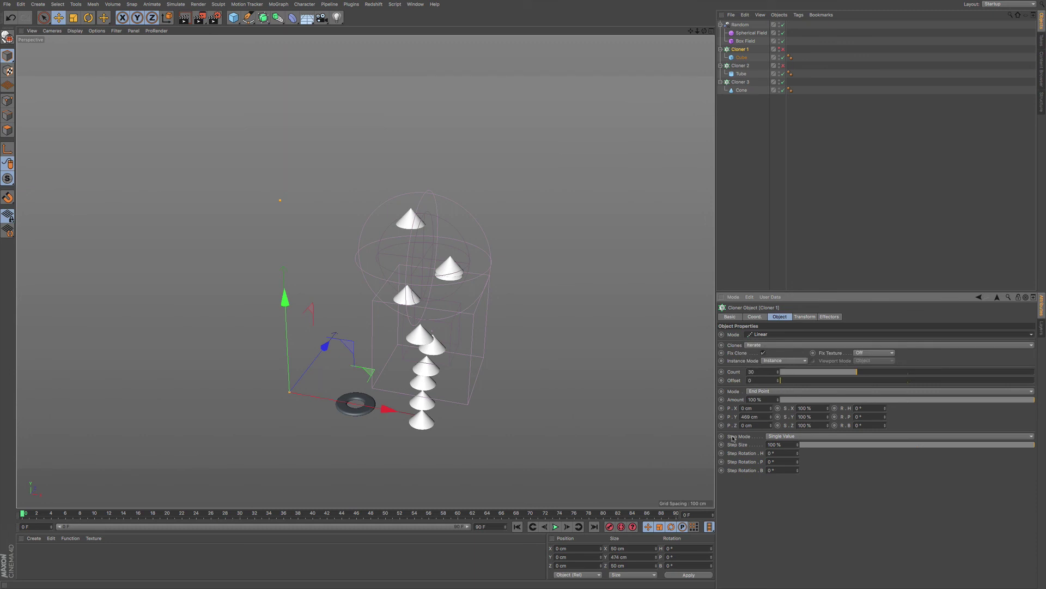